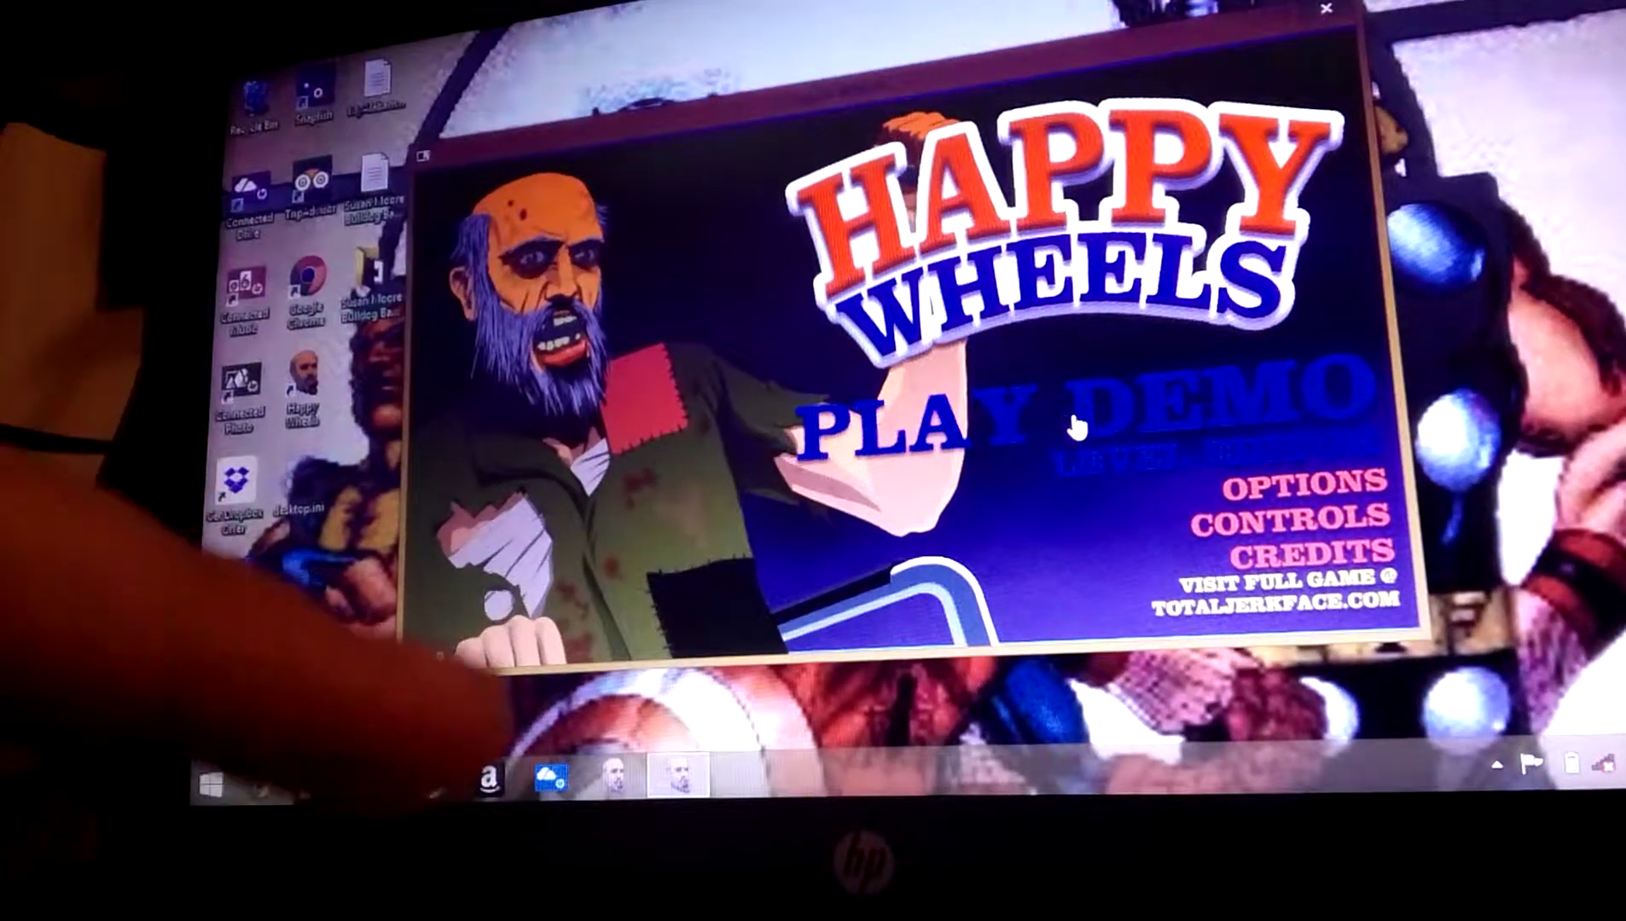
Go to the demo's Featured Levels list and select BMX Park II
click(1067, 388)
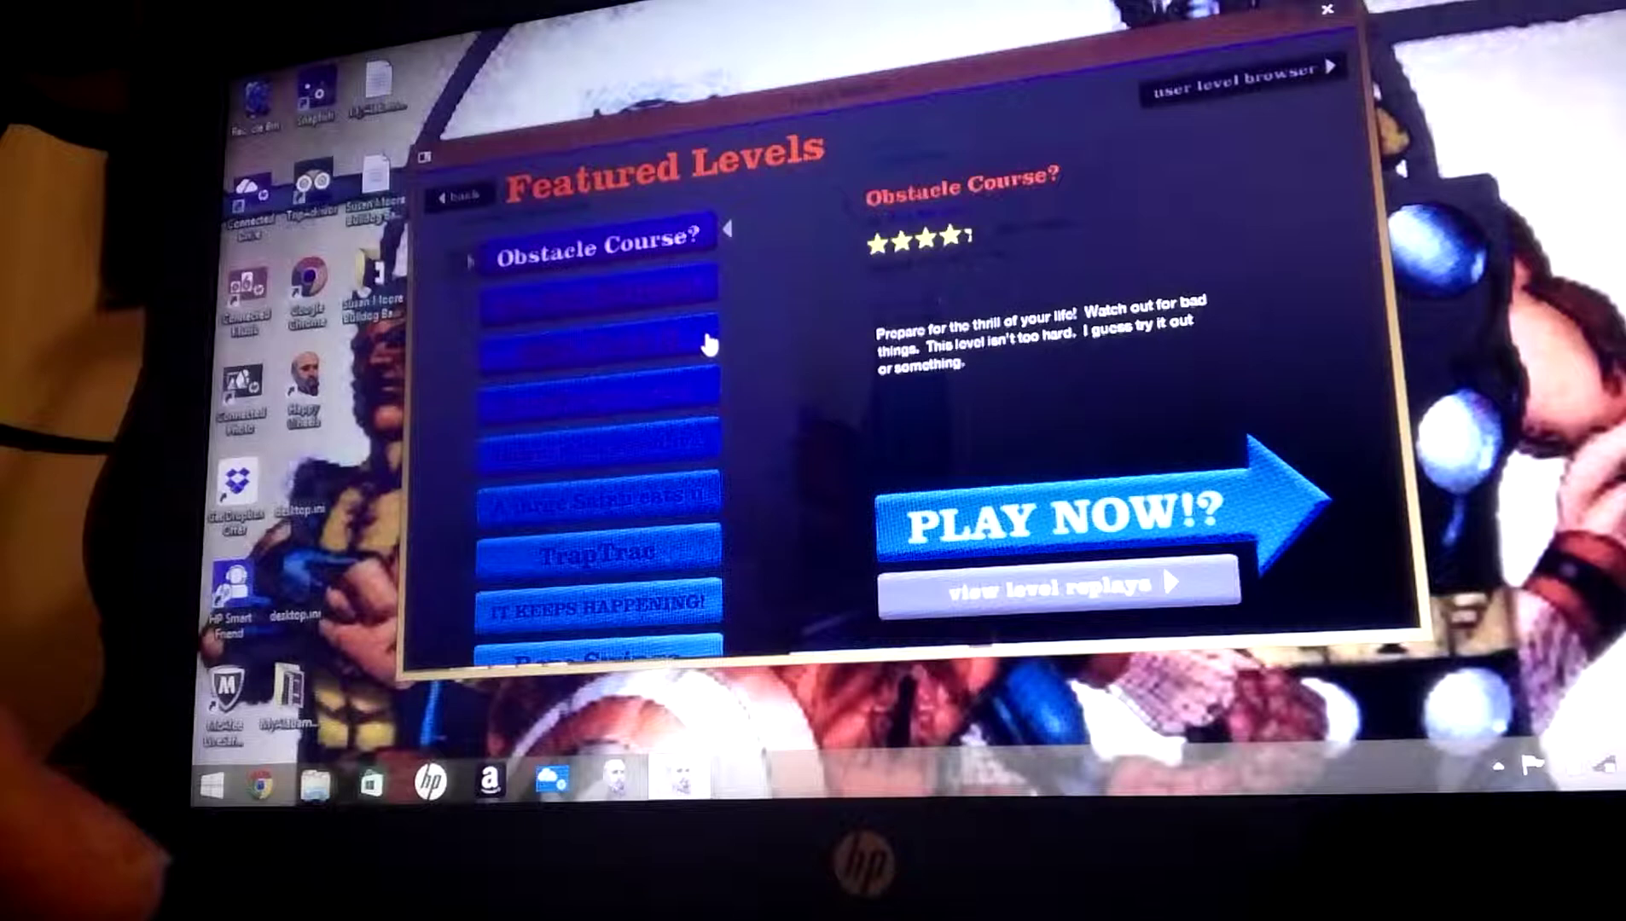
click(686, 340)
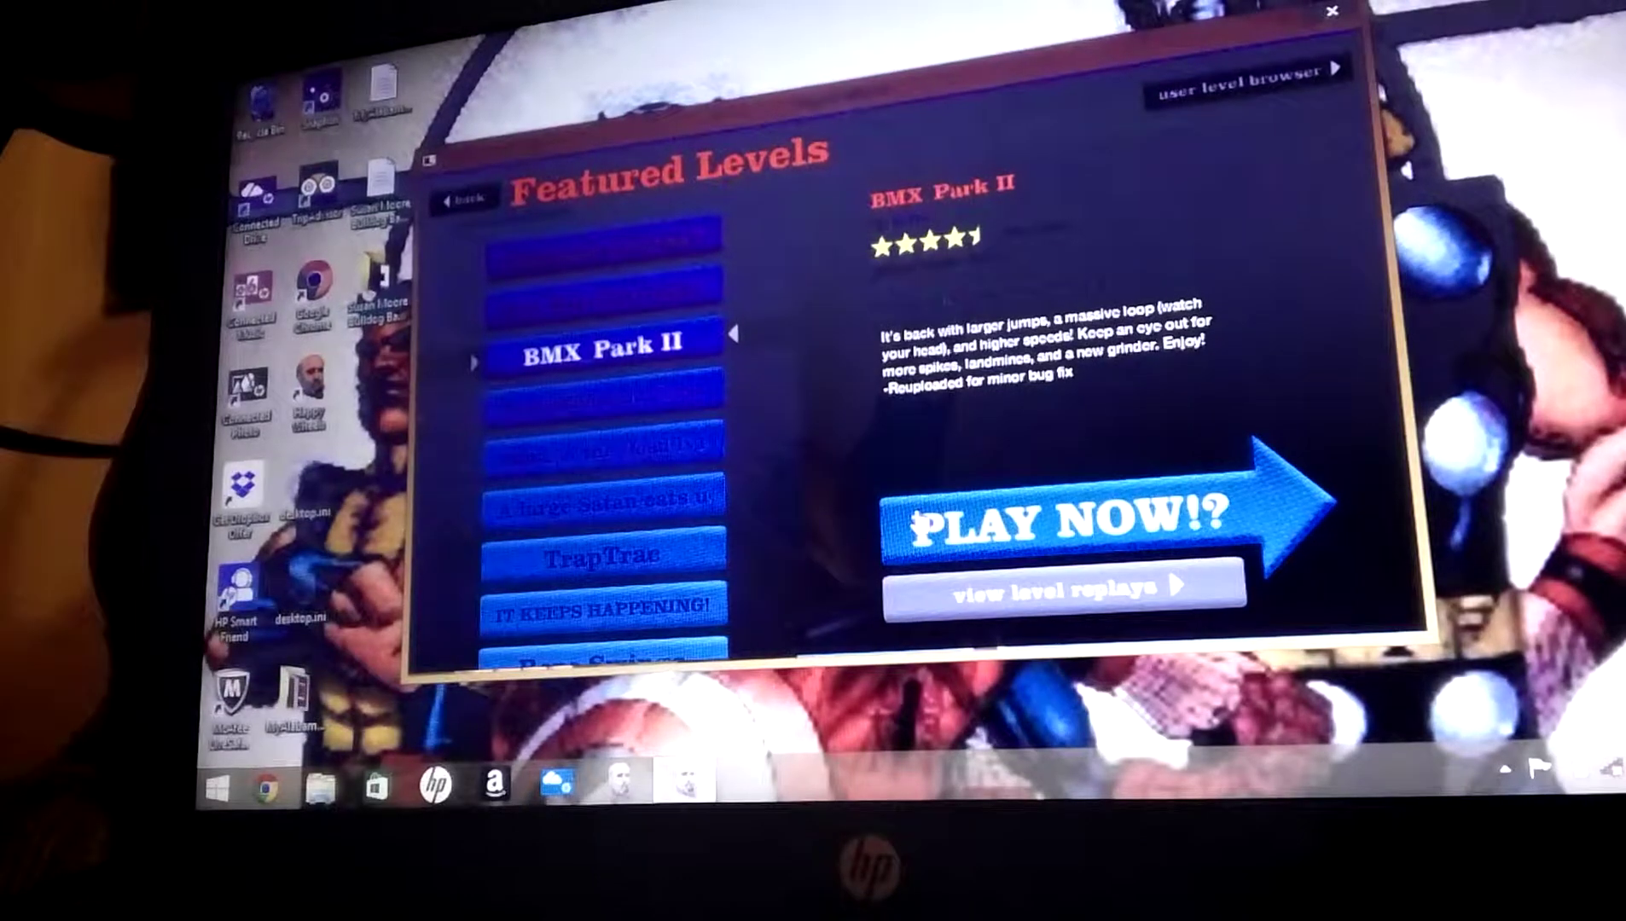
Launch BMX Park II with PLAY NOW!? and ride until the rider crashes
click(922, 528)
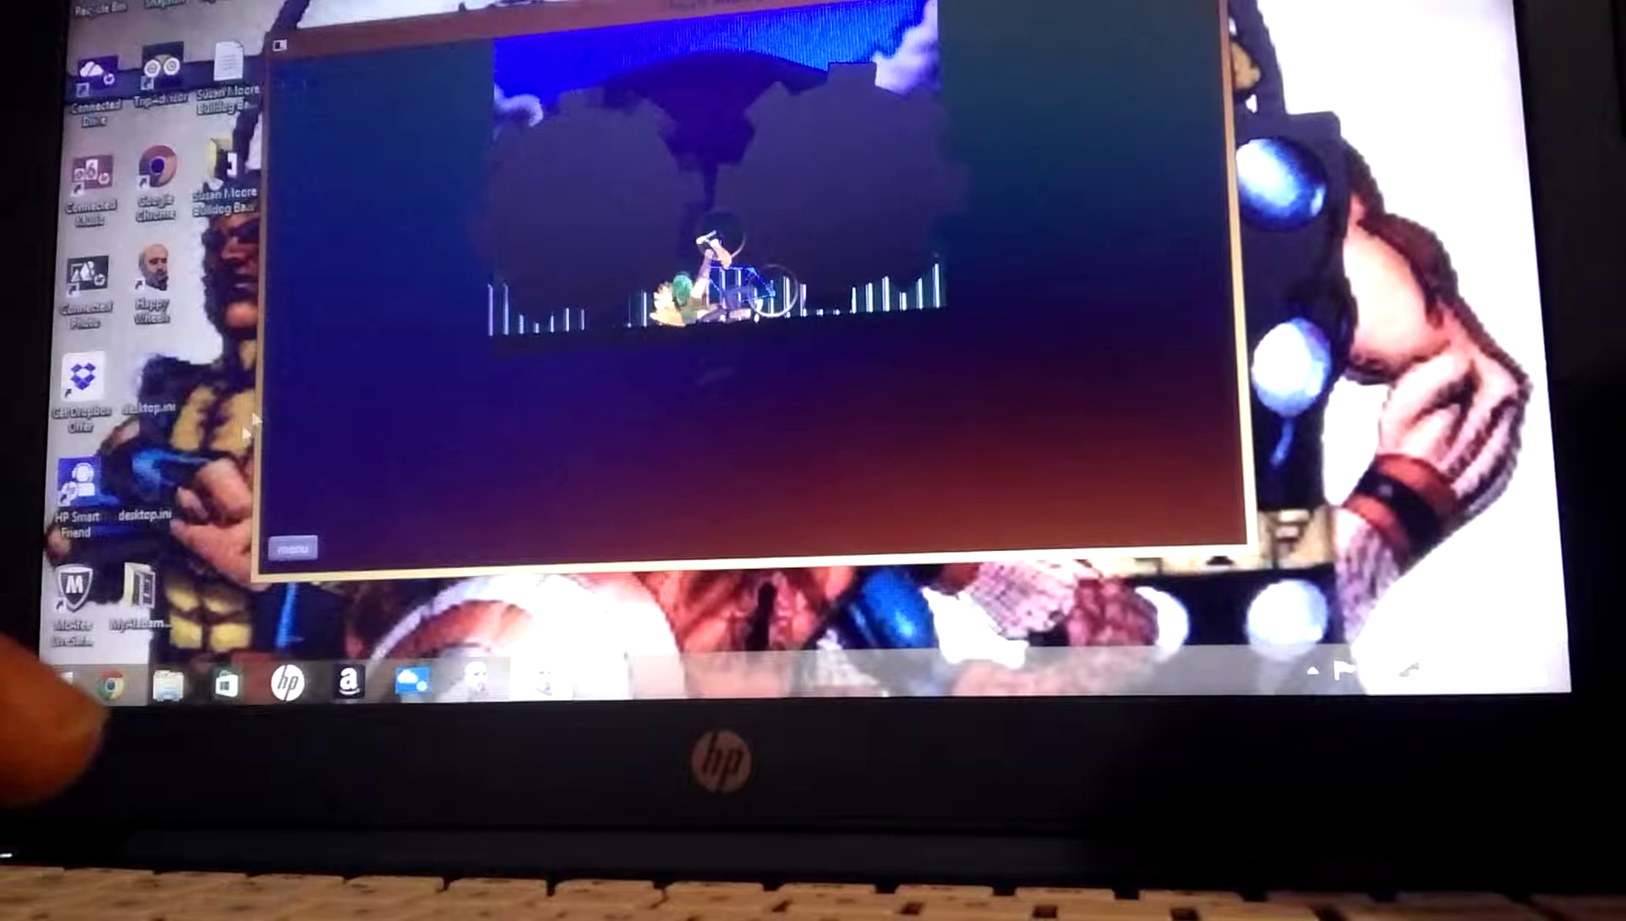
Restart BMX Park II twice and ride until the rider falls into a dark pit
click(309, 549)
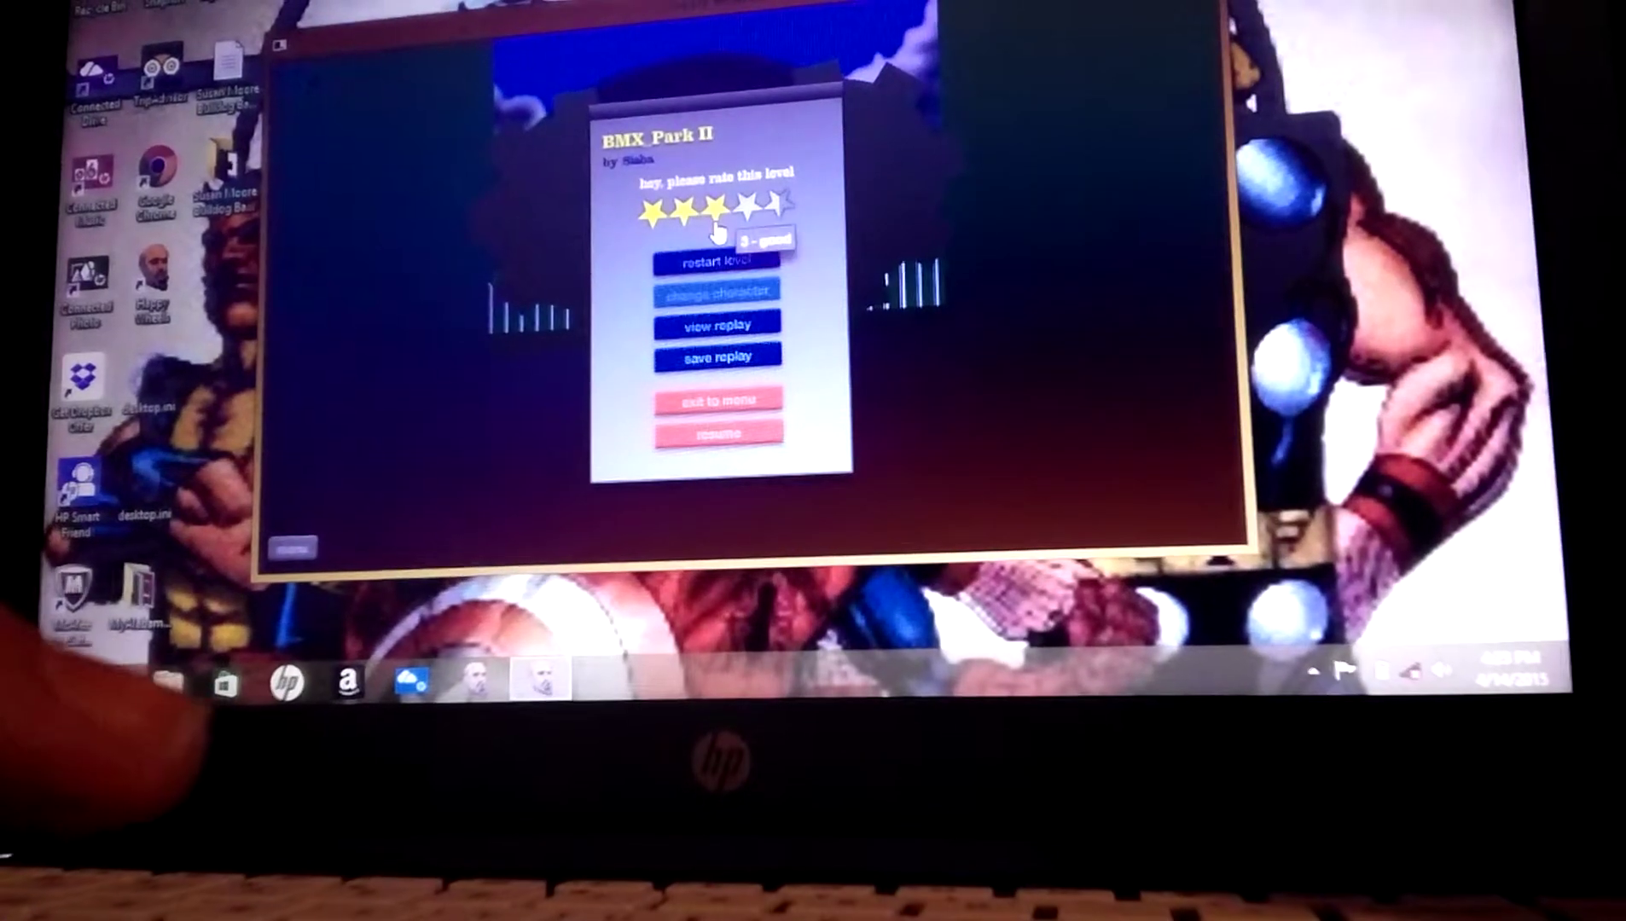
click(715, 260)
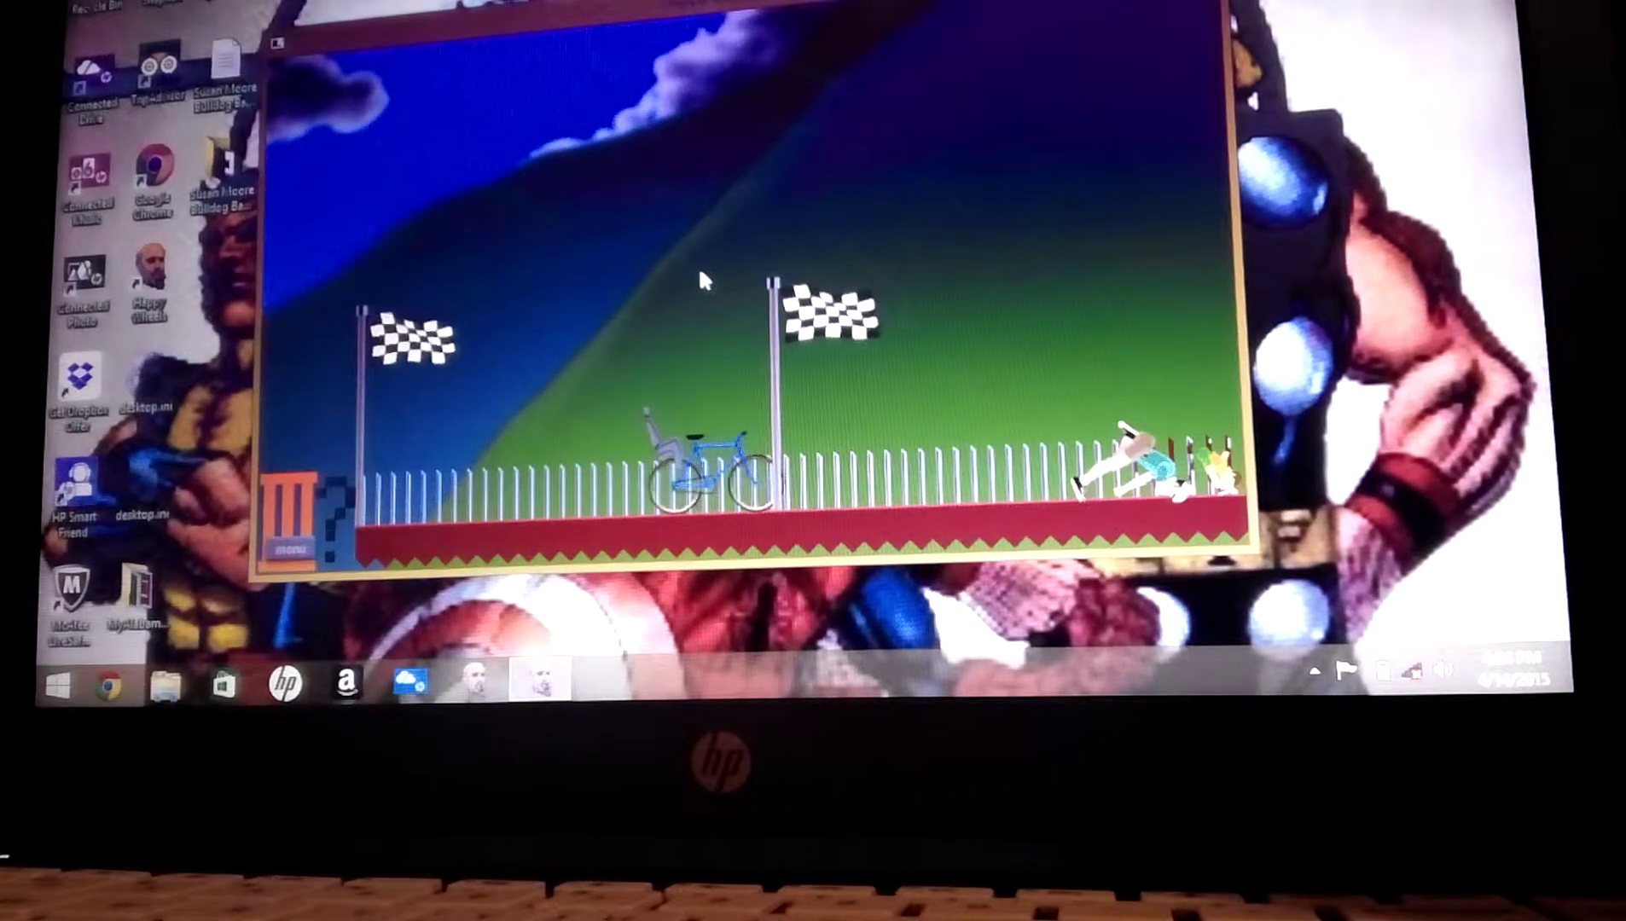
click(300, 546)
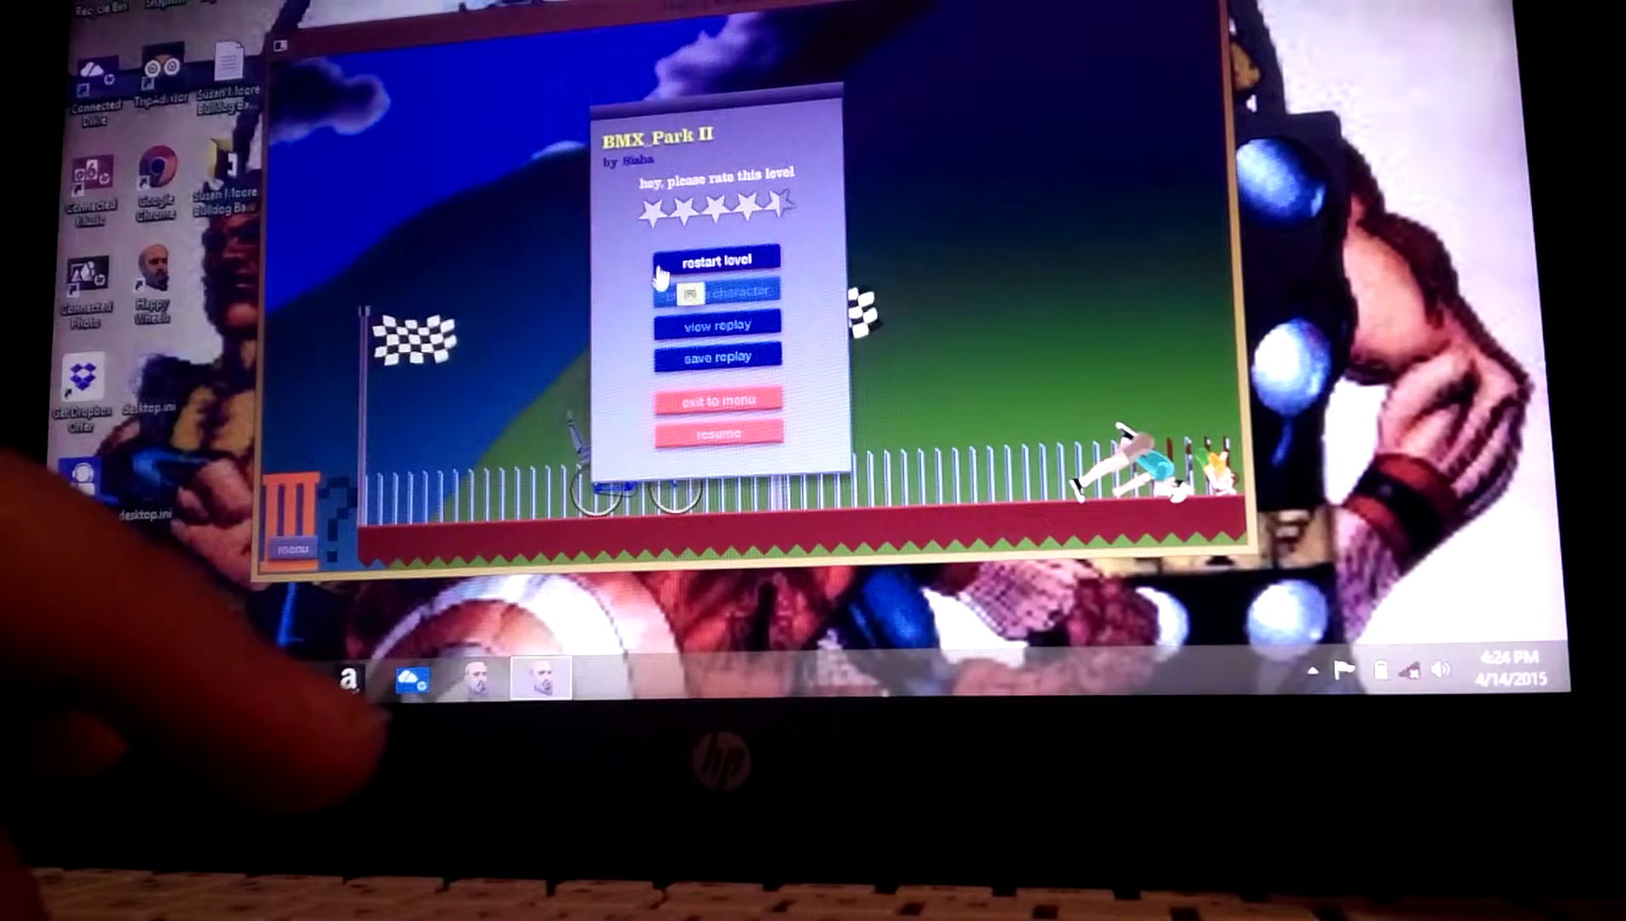
click(693, 260)
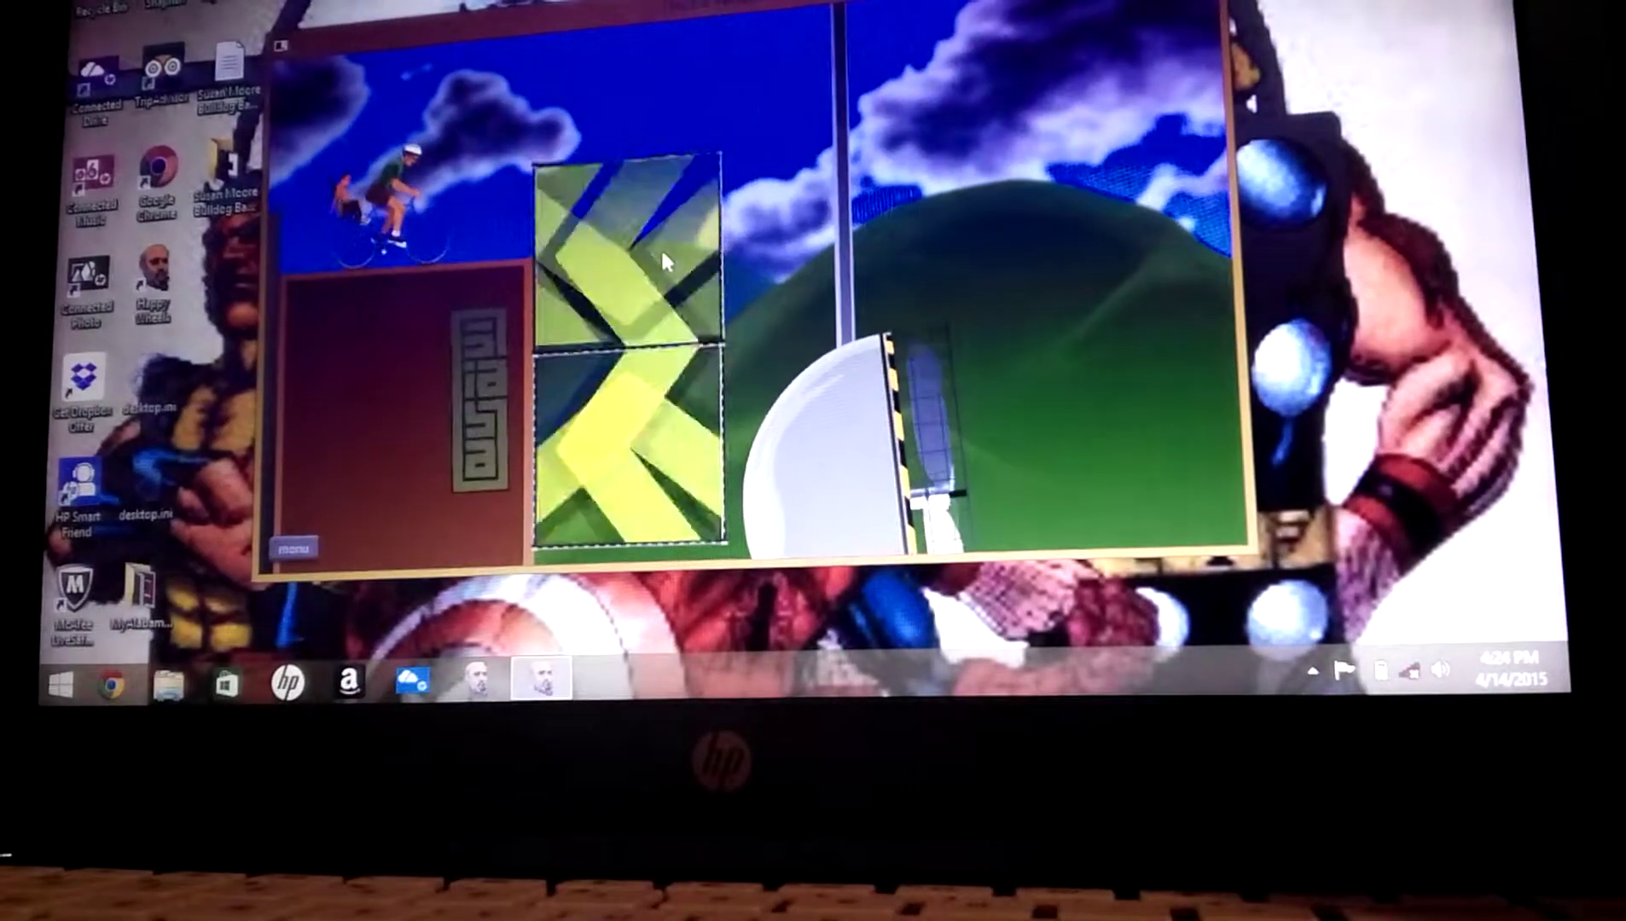
key(Up)
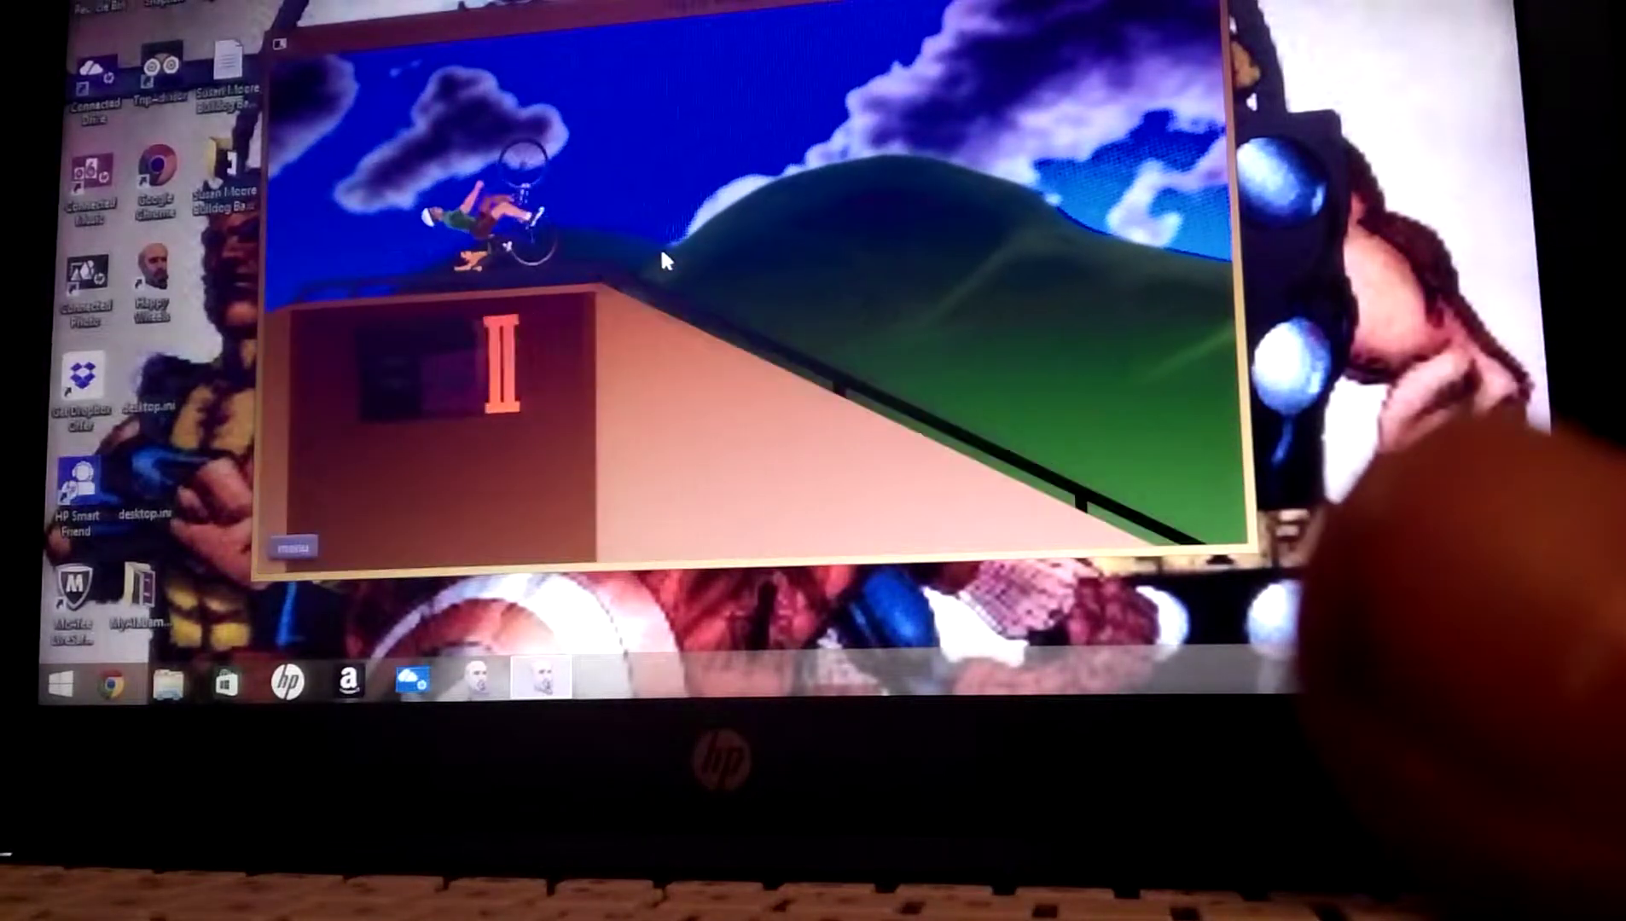
key(Up)
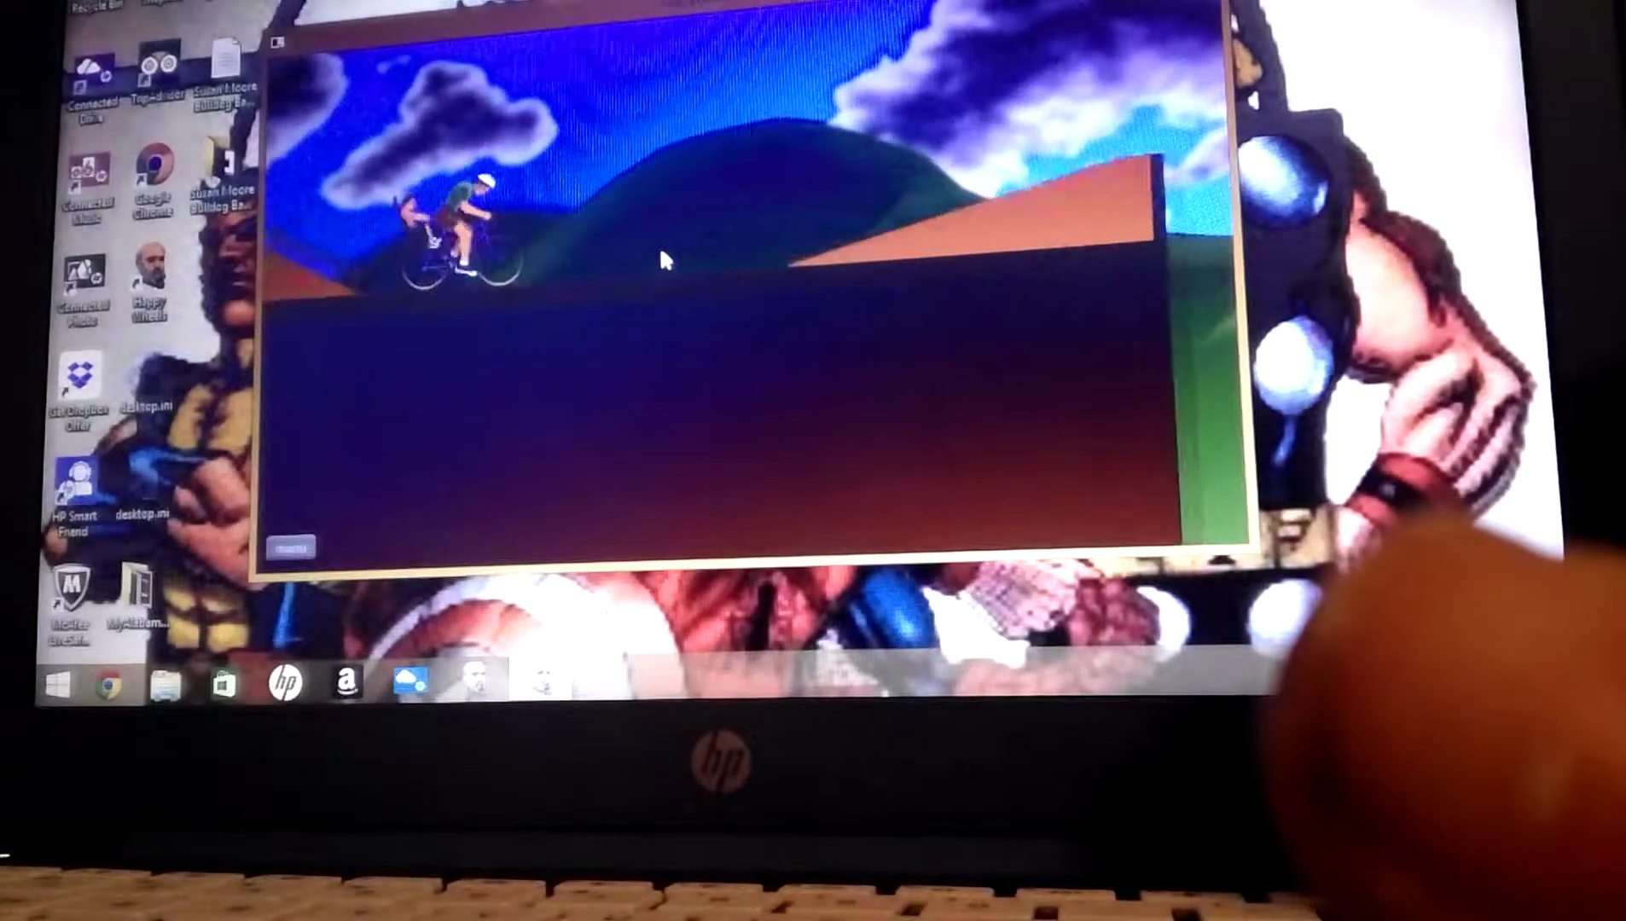
key(Up)
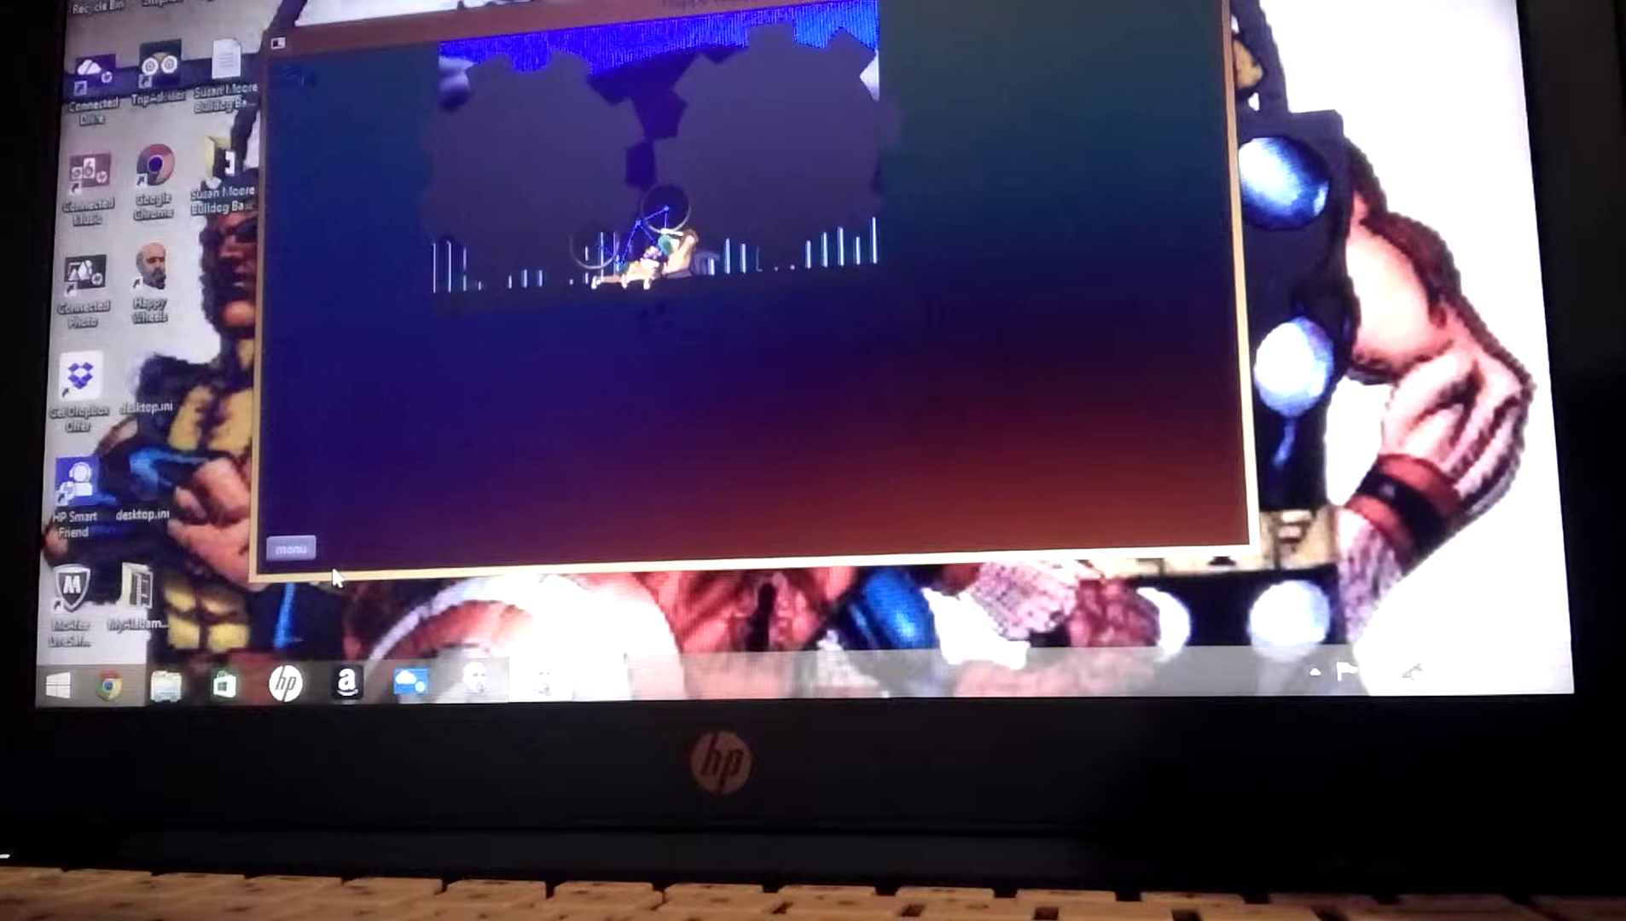
Restart BMX Park II, ride to a crash in the halfpipe bowl, then pause
click(299, 563)
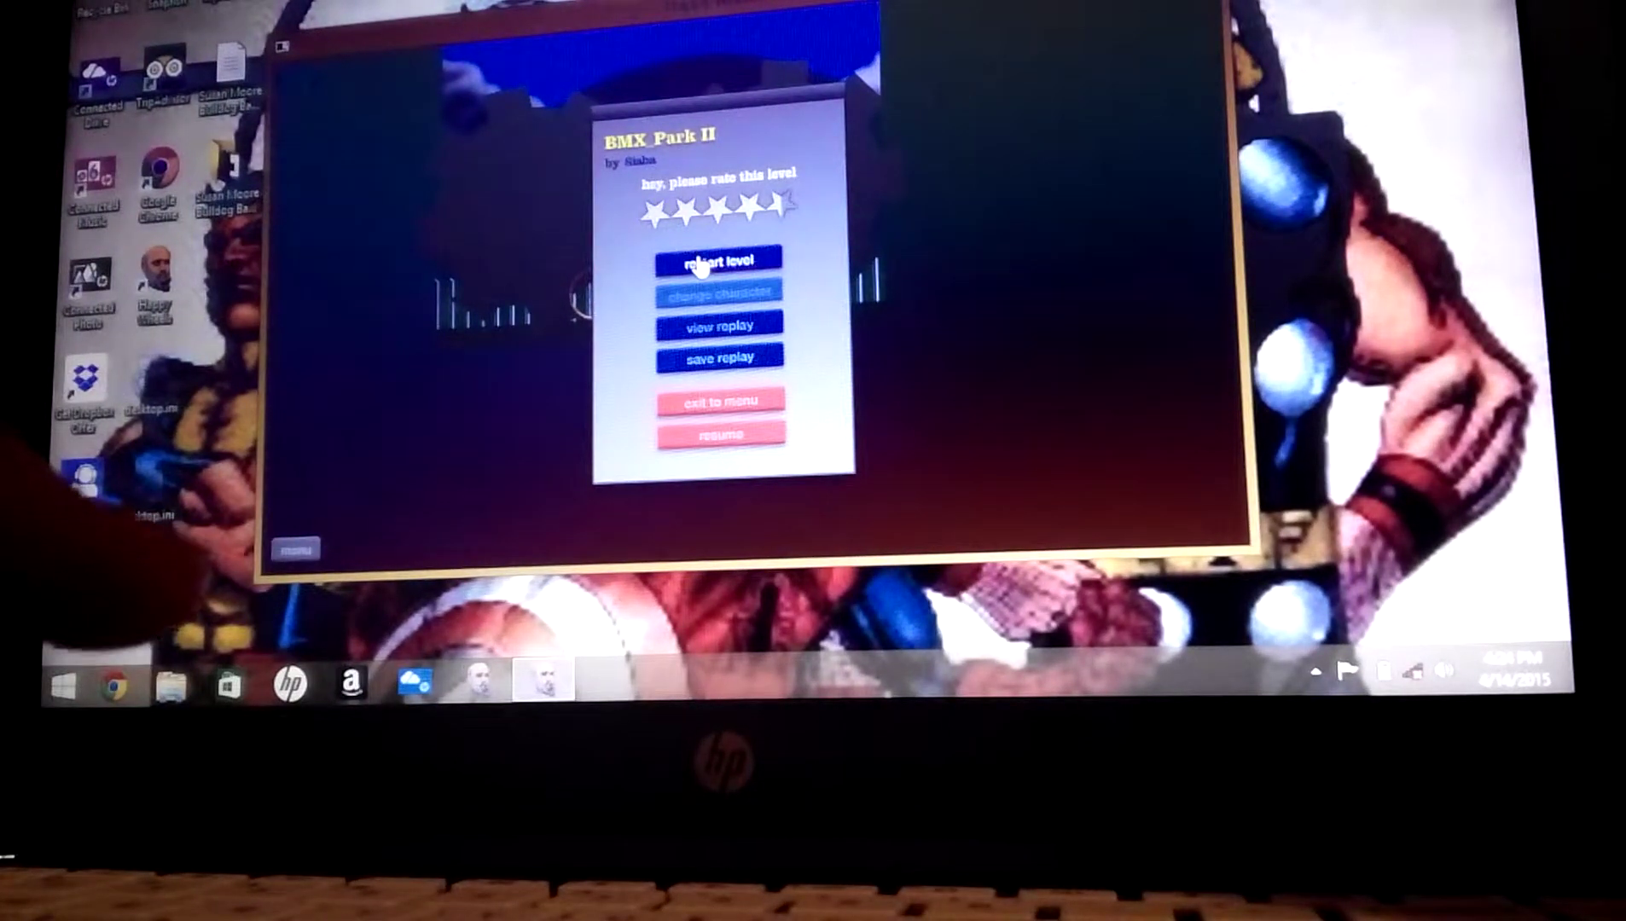
click(701, 266)
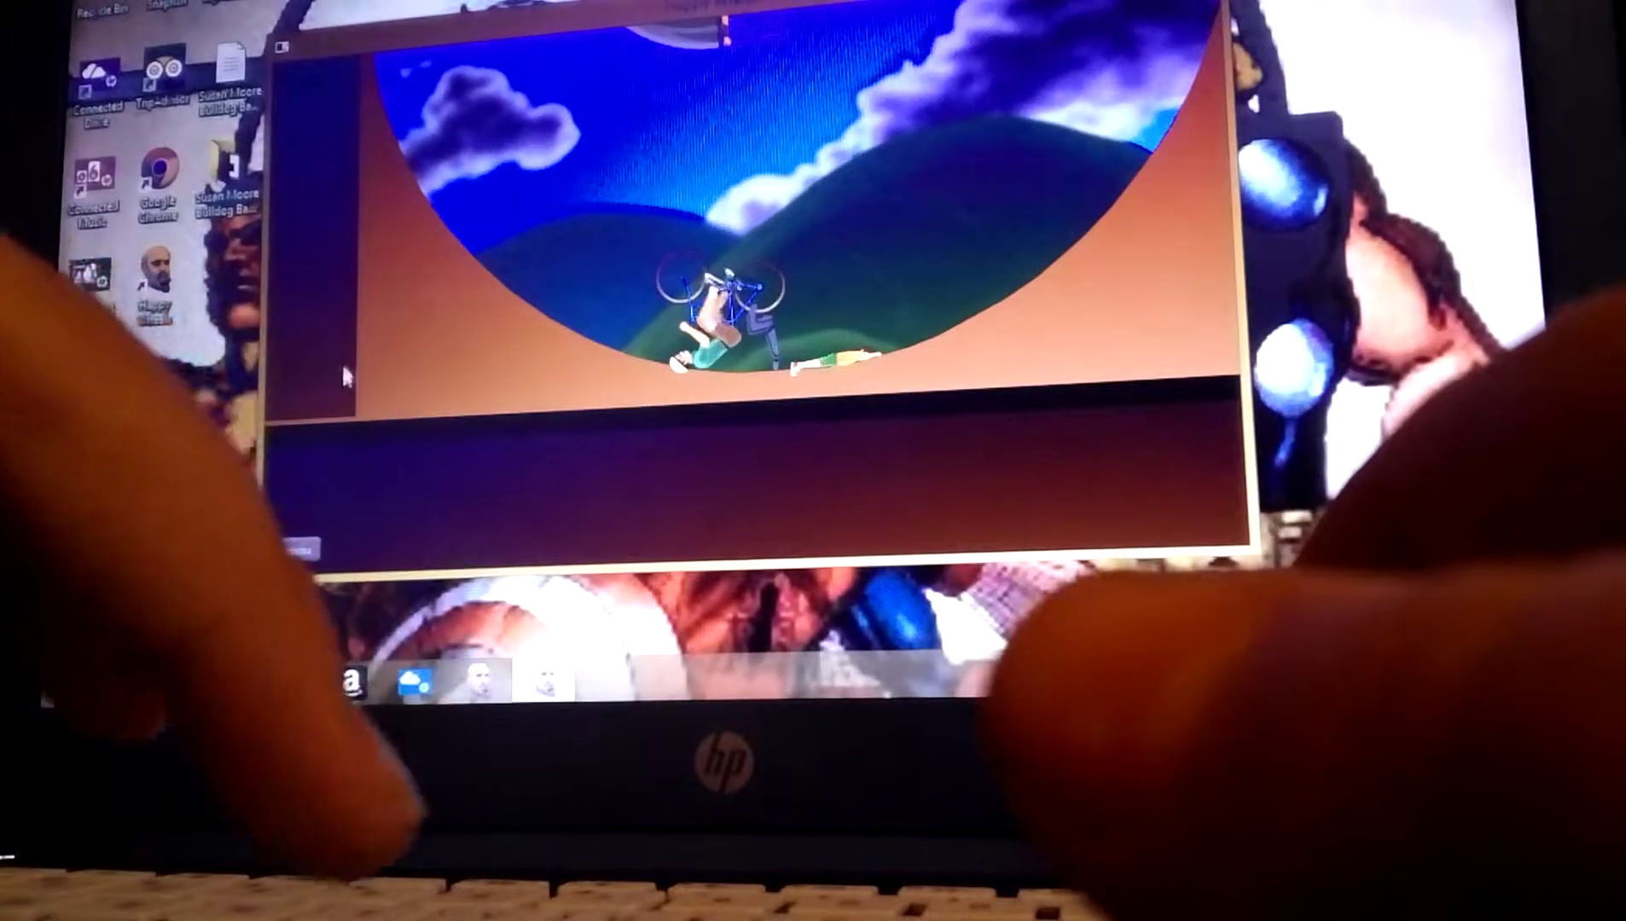
click(292, 549)
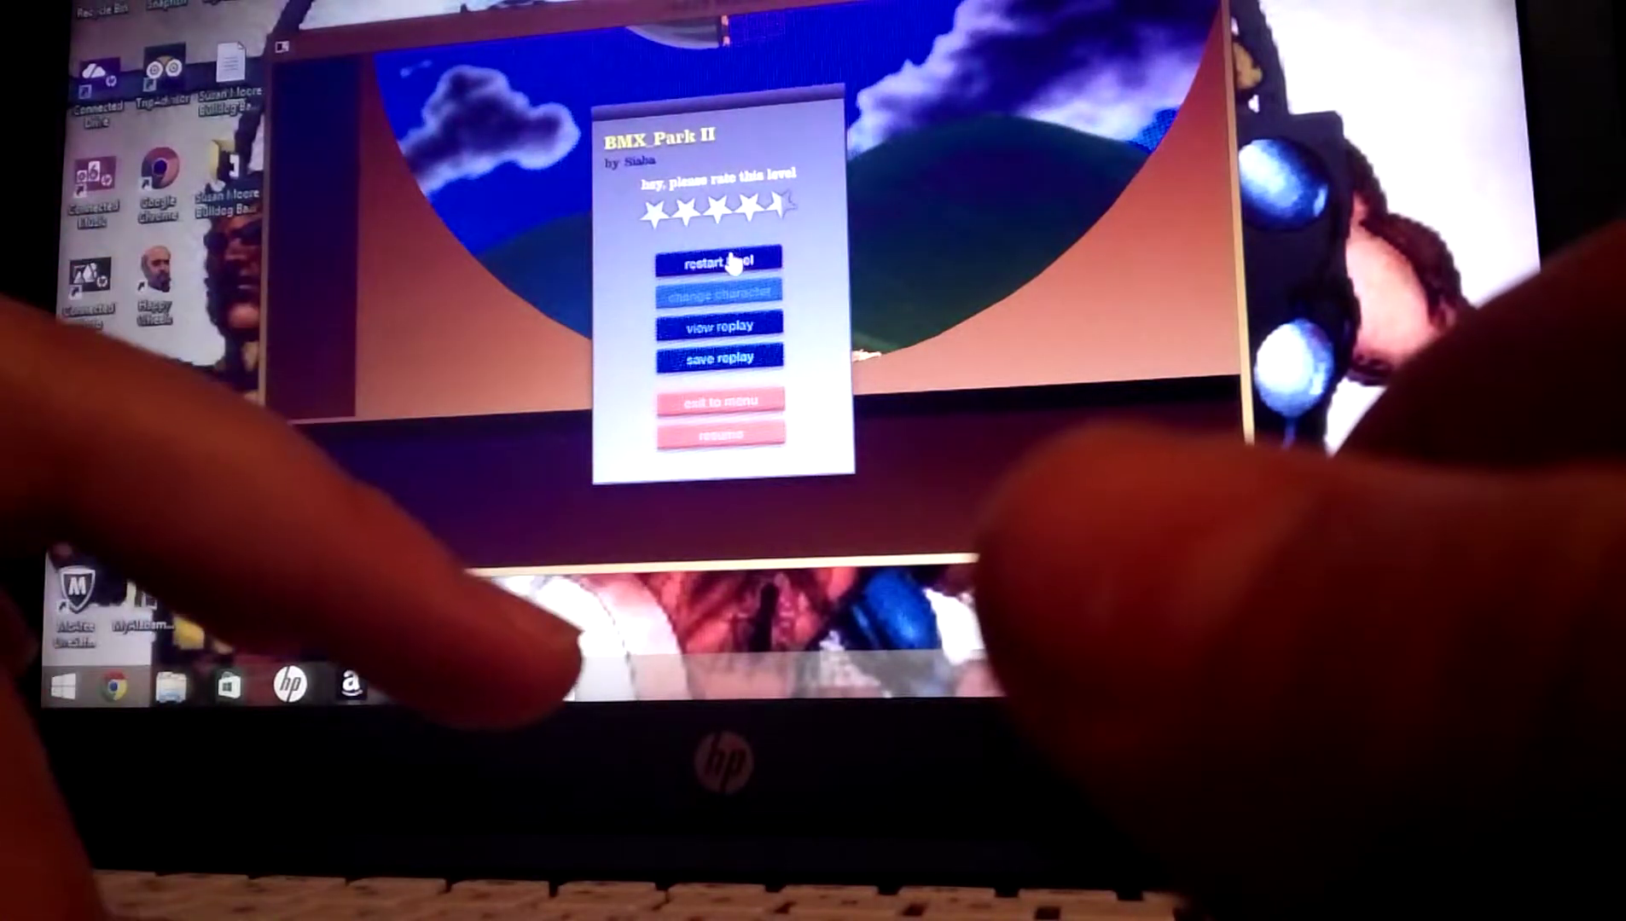
Restart BMX Park II, ride to a crash in the gear area, then pause with Esc
click(727, 264)
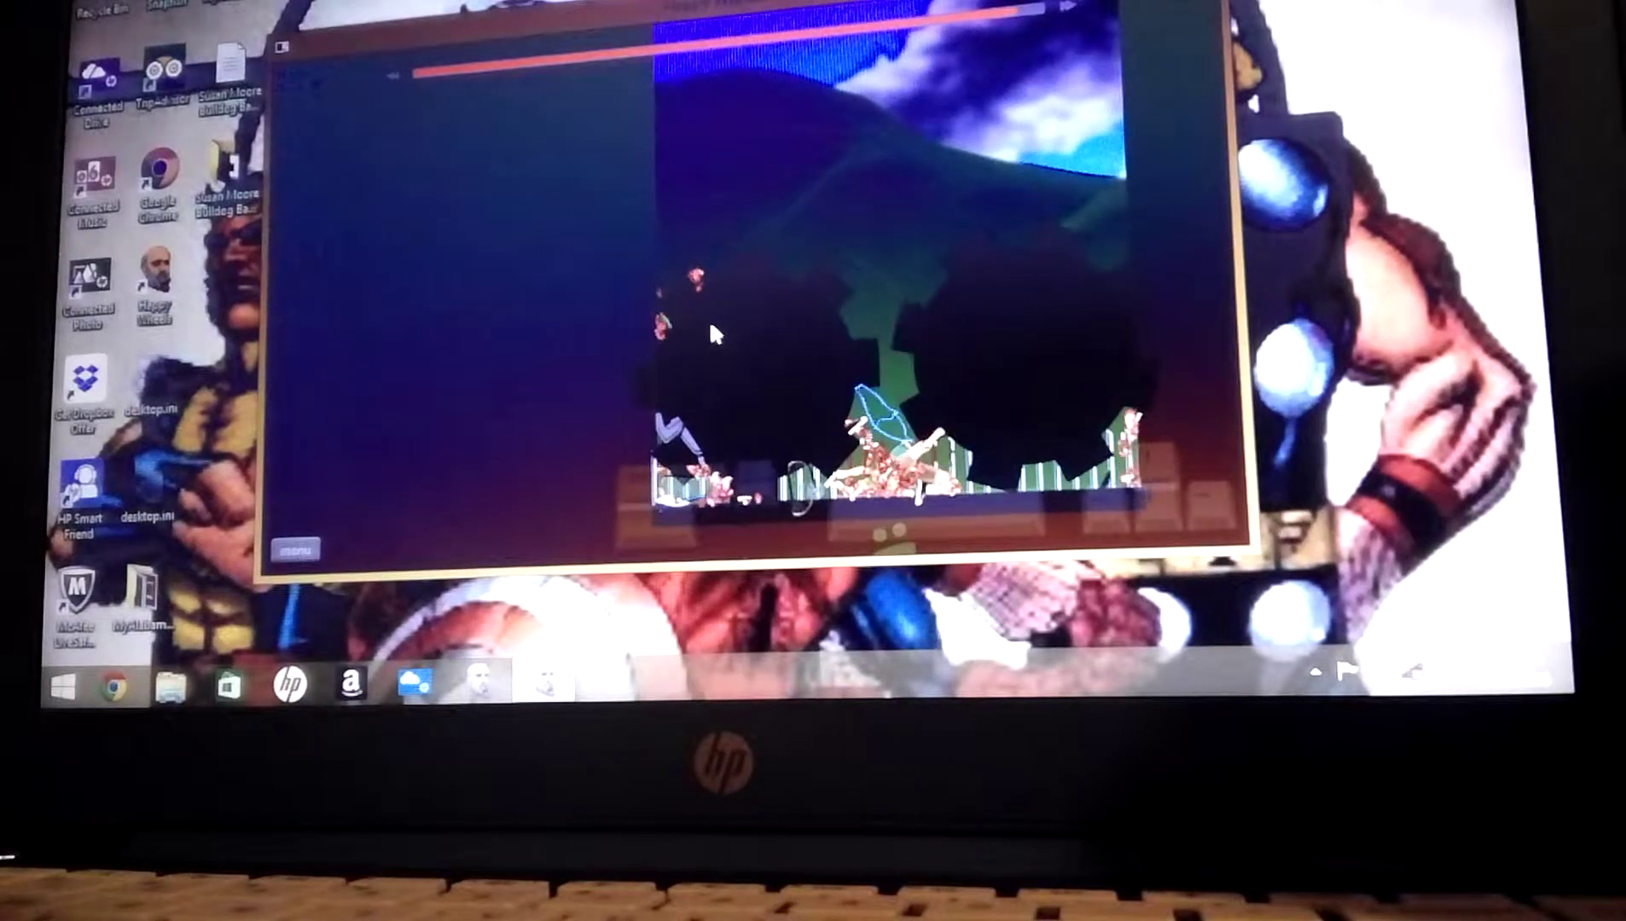
key(Escape)
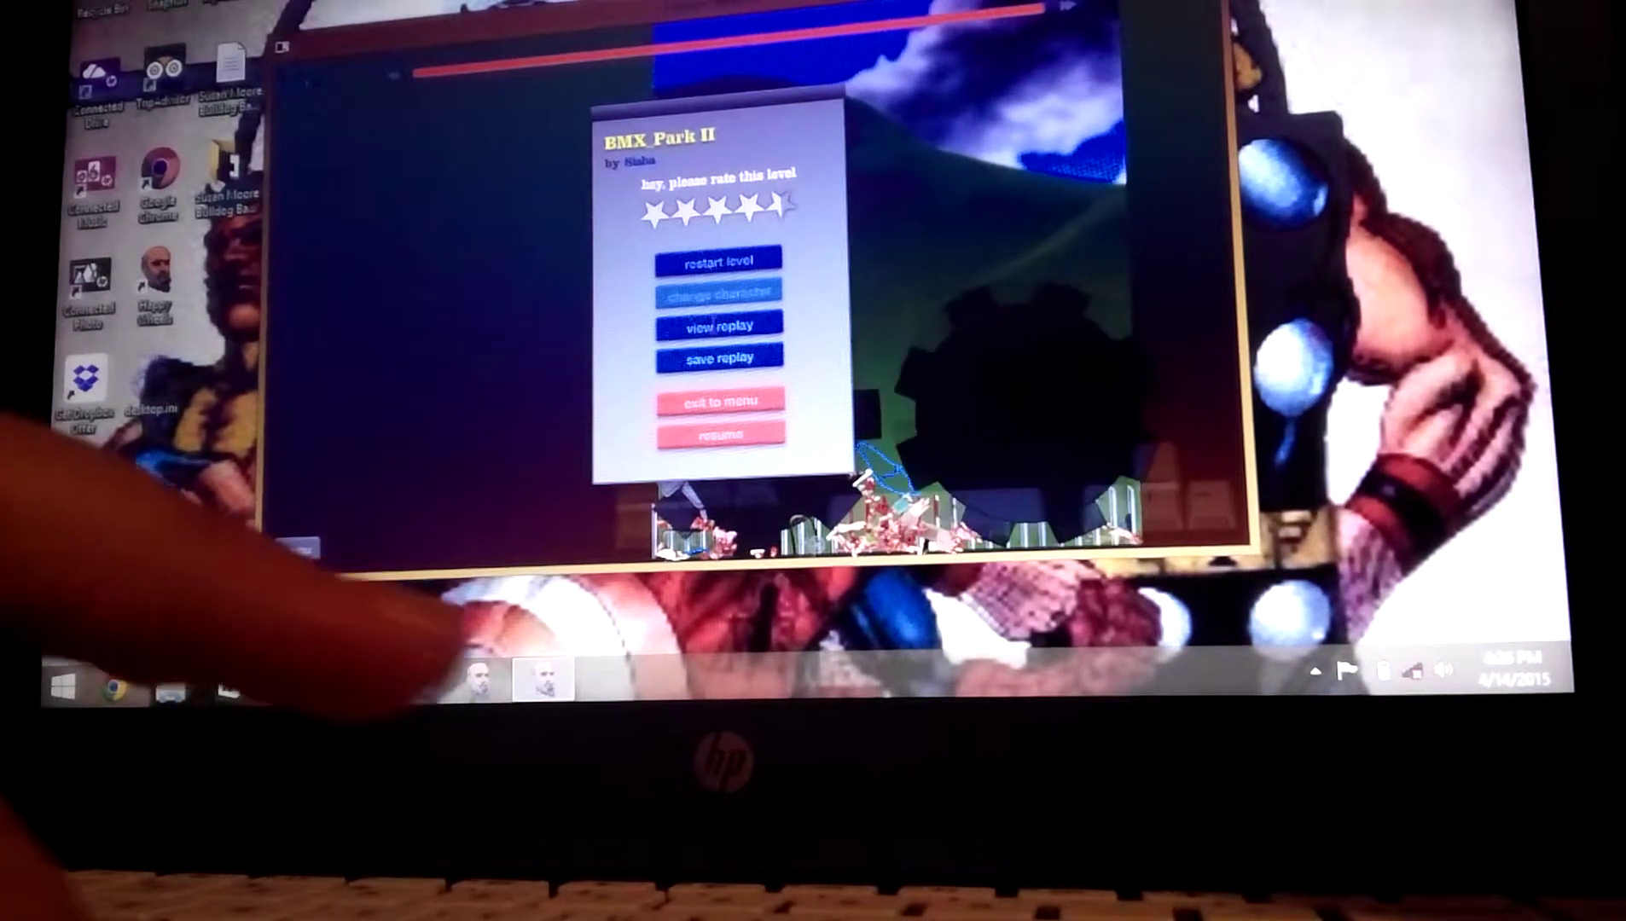
Try saving the replay, dismiss the demo-only notice, and exit the level to the menu
click(696, 360)
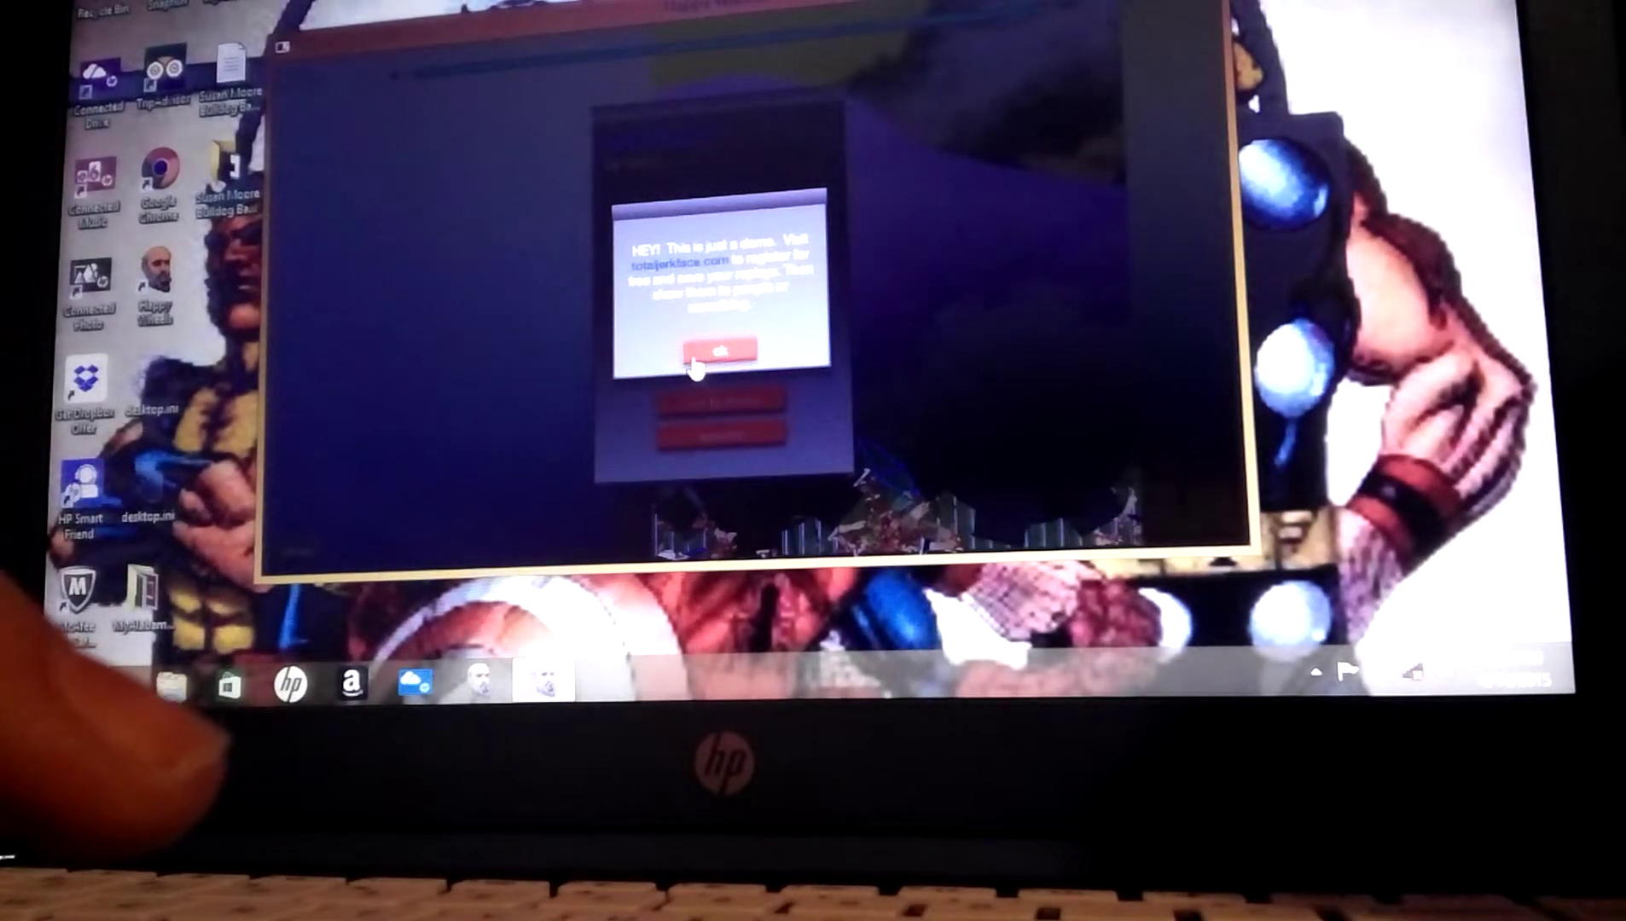
click(707, 360)
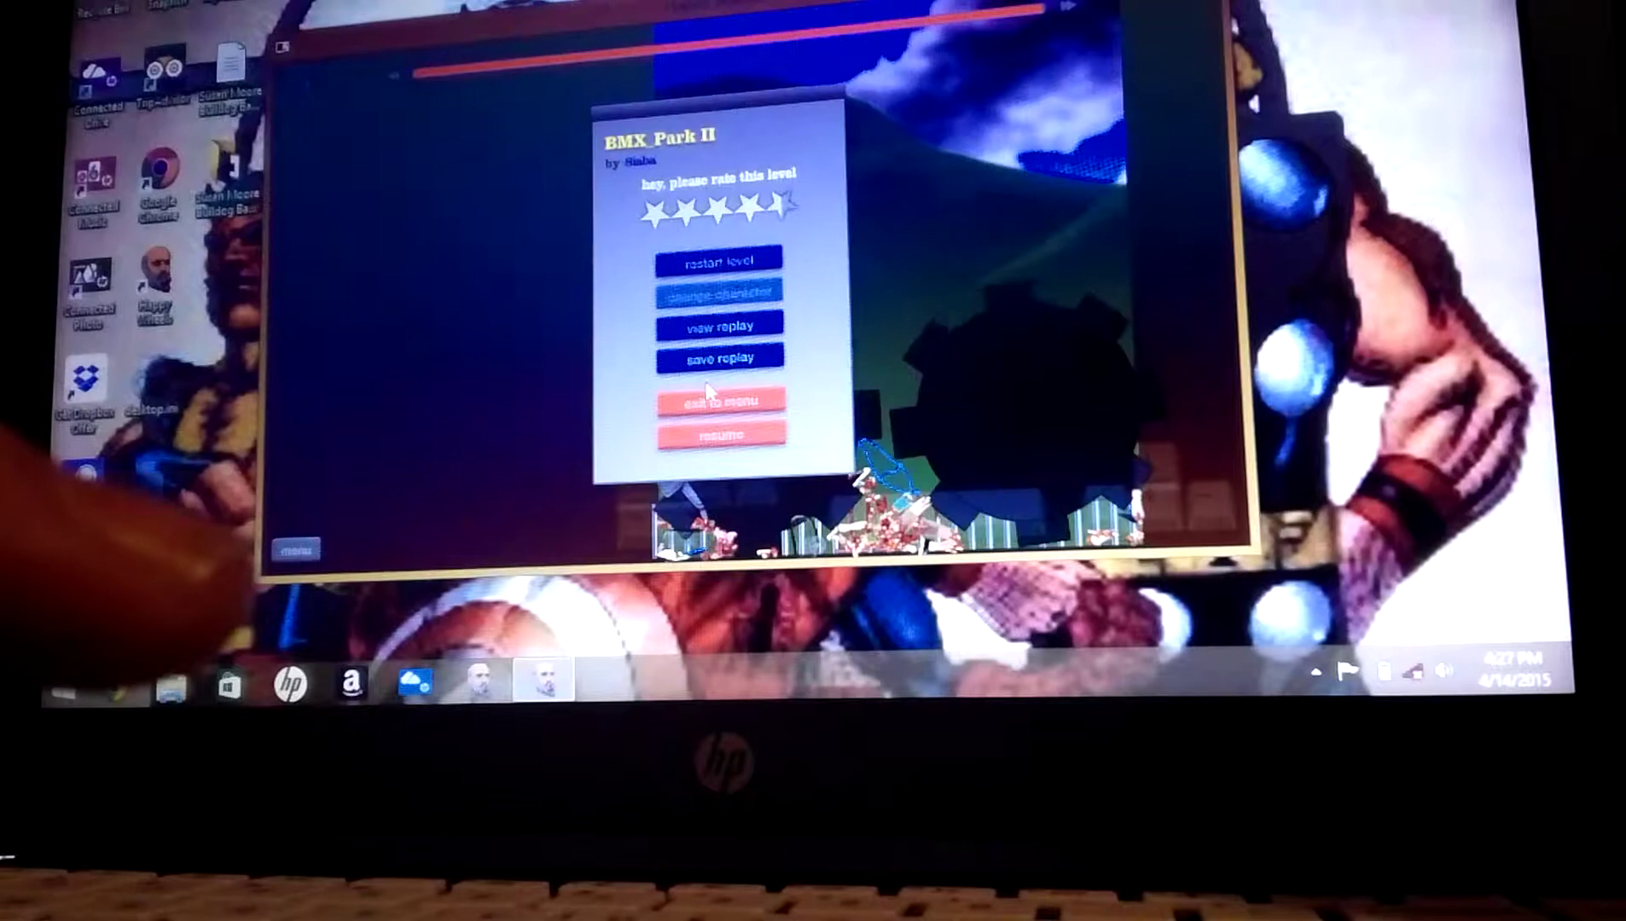
click(708, 404)
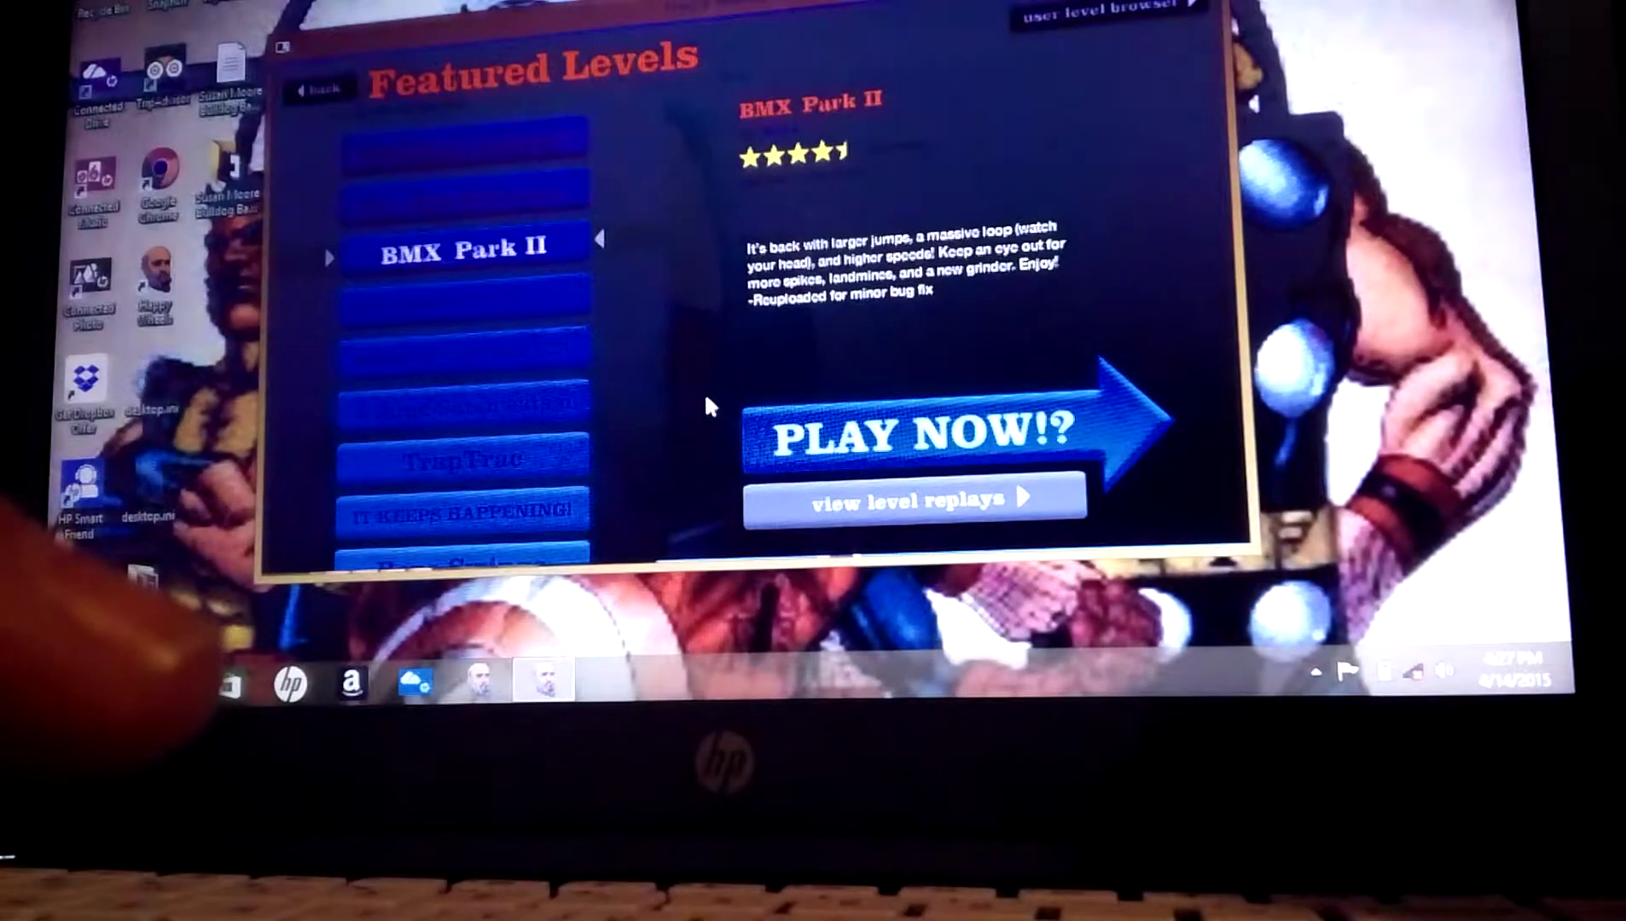
Select SnowyMountain*final* in Featured Levels and close the player options
click(501, 304)
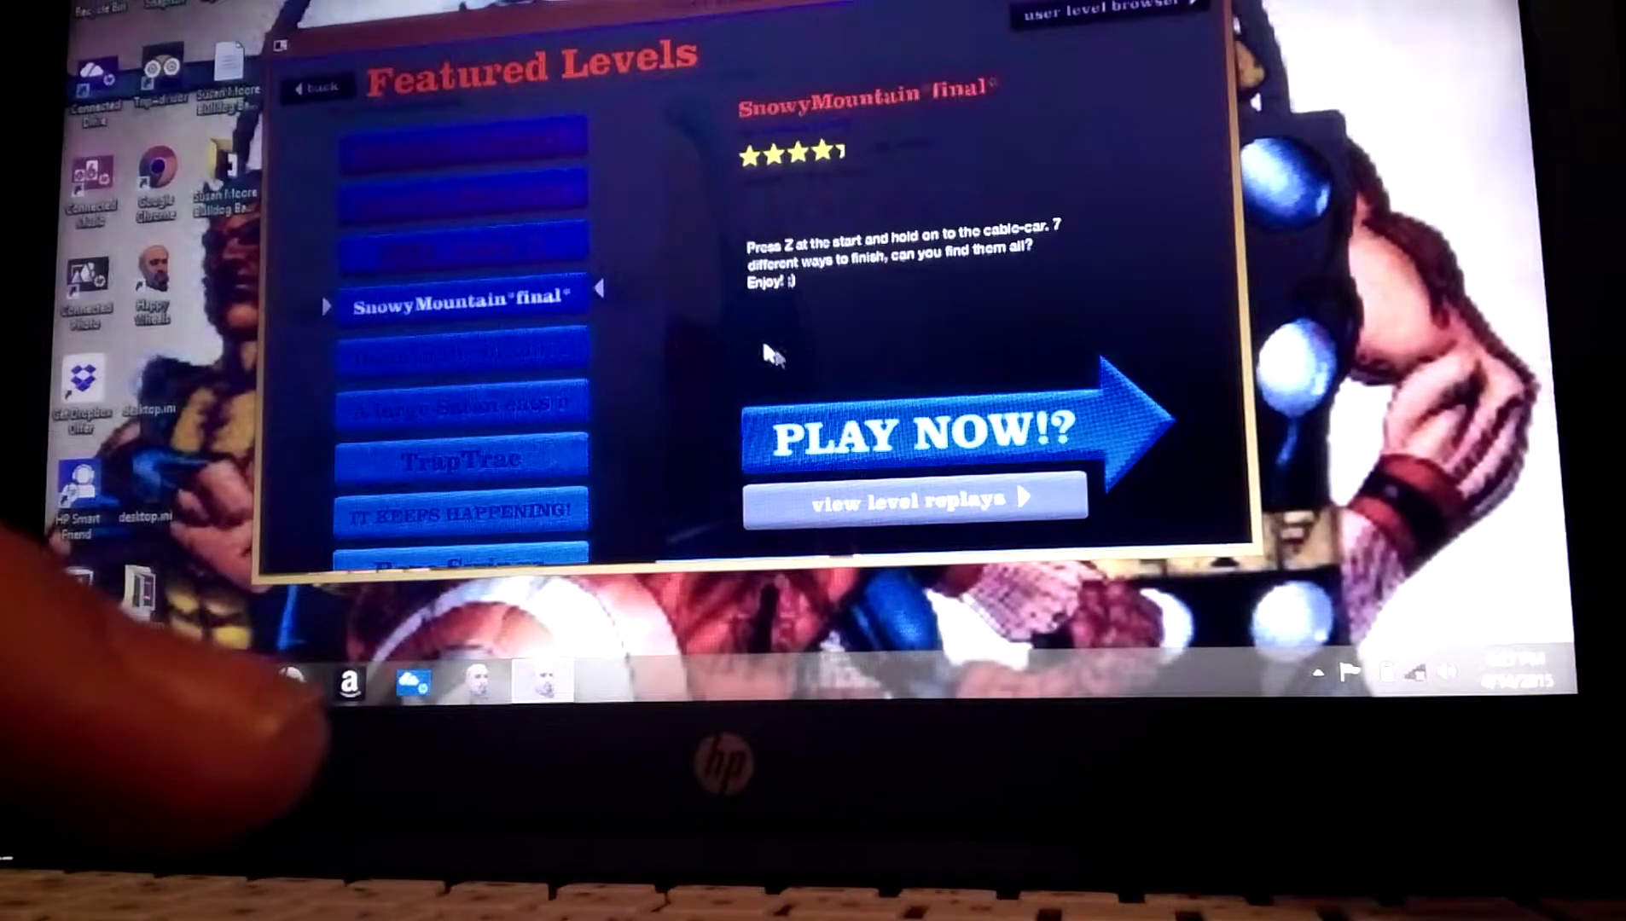
right_click(813, 425)
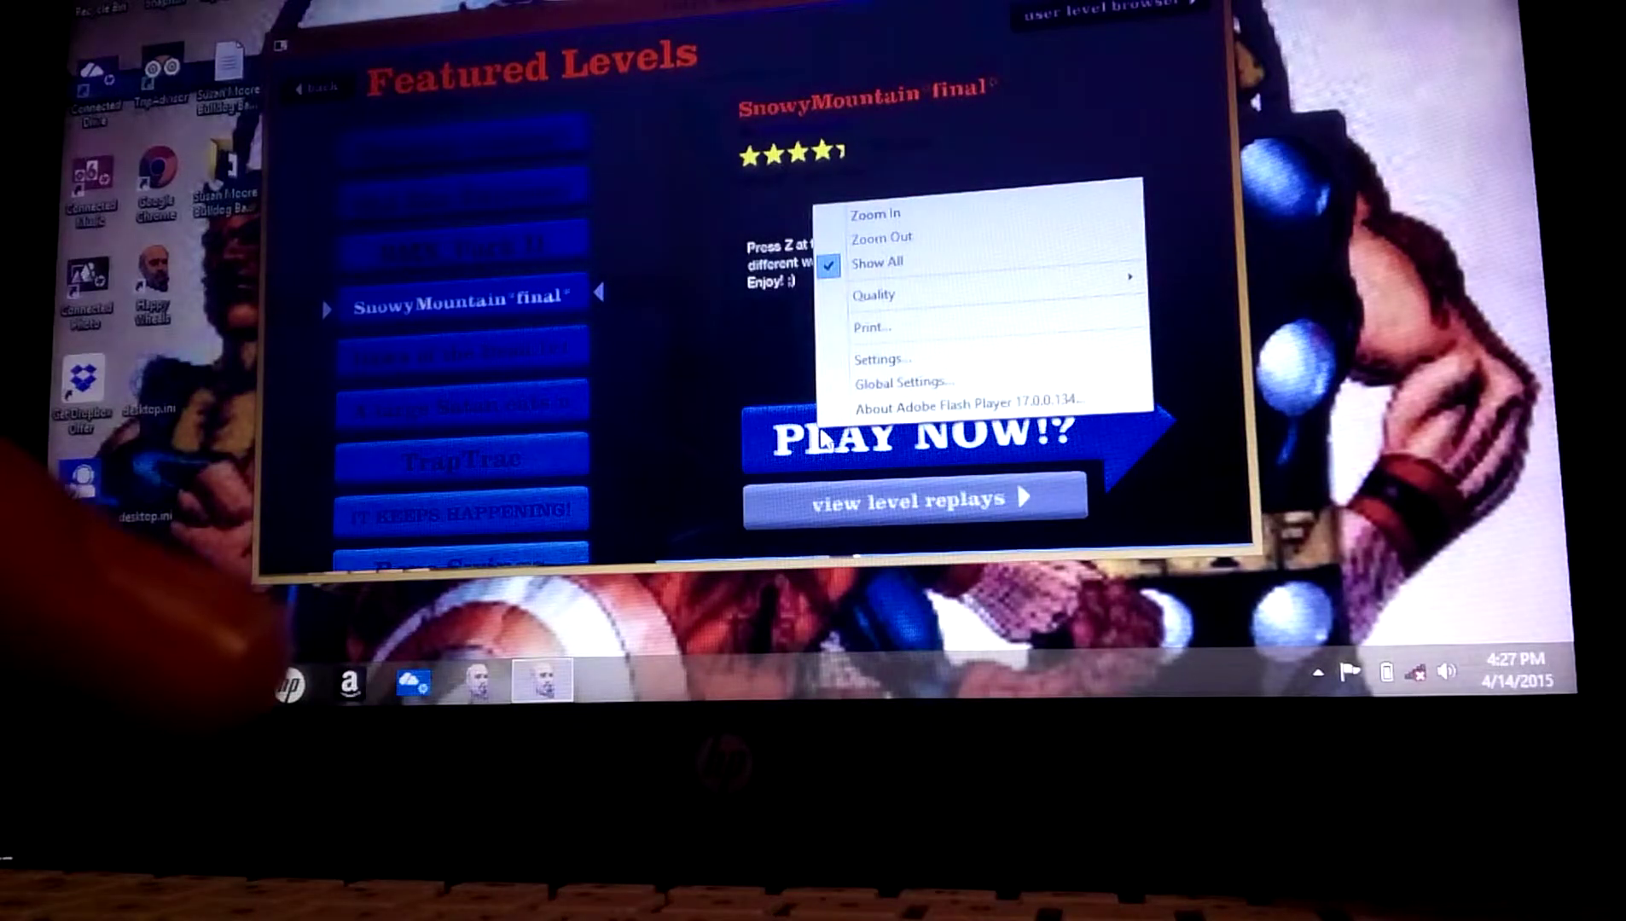
click(819, 444)
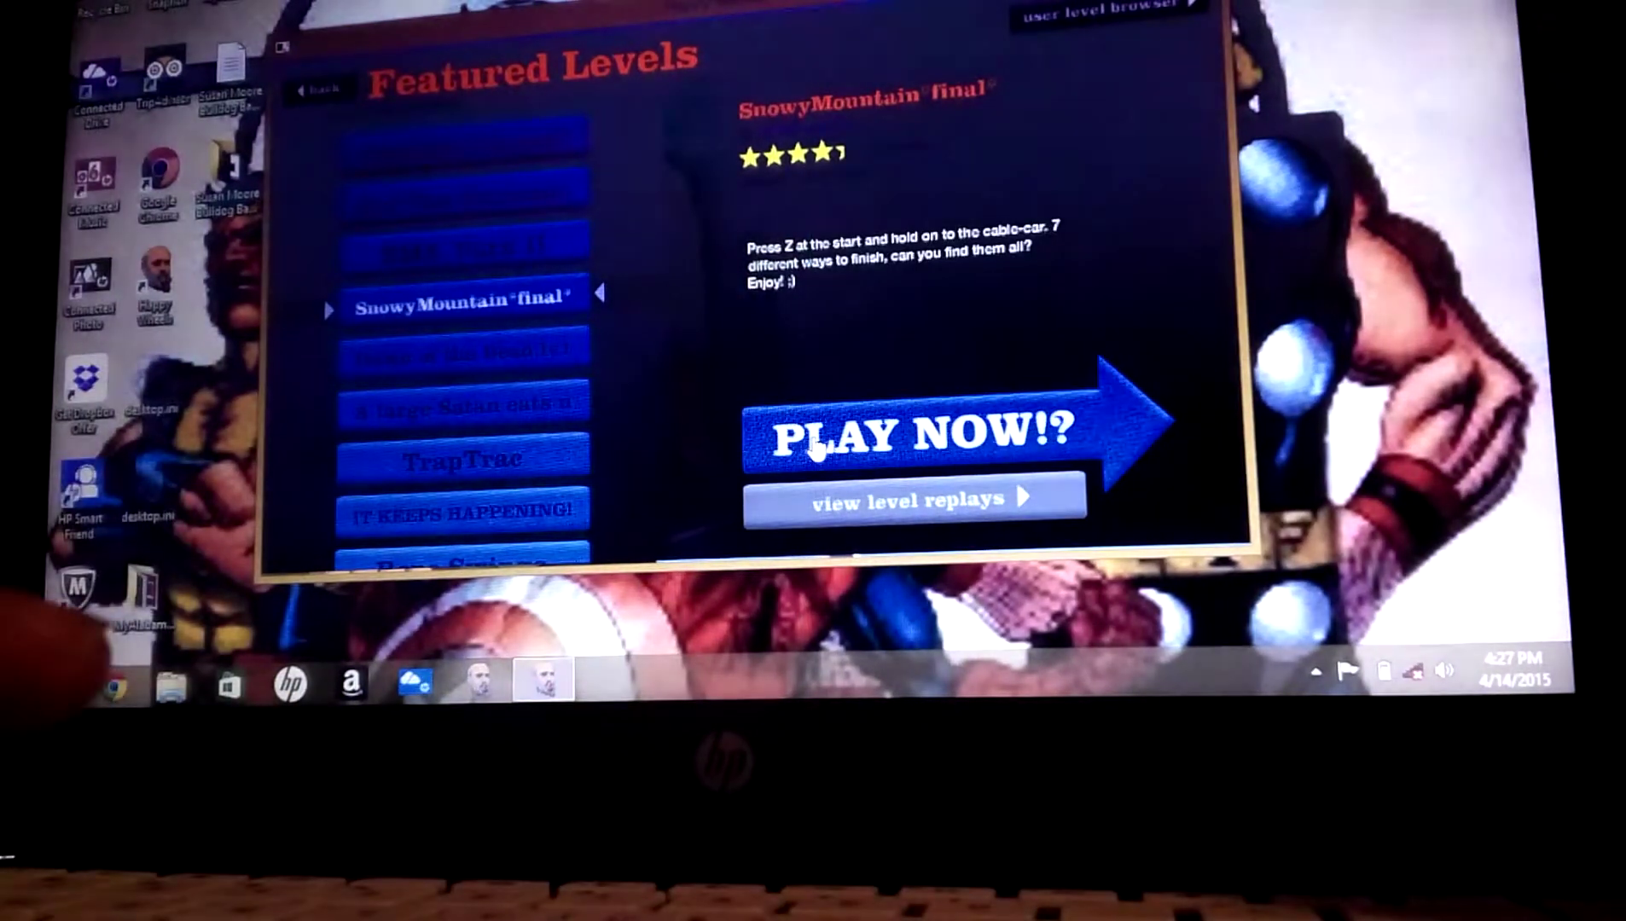
Play SnowyMountain*final* with the Right, Space and Up keys, then quit the game
click(819, 445)
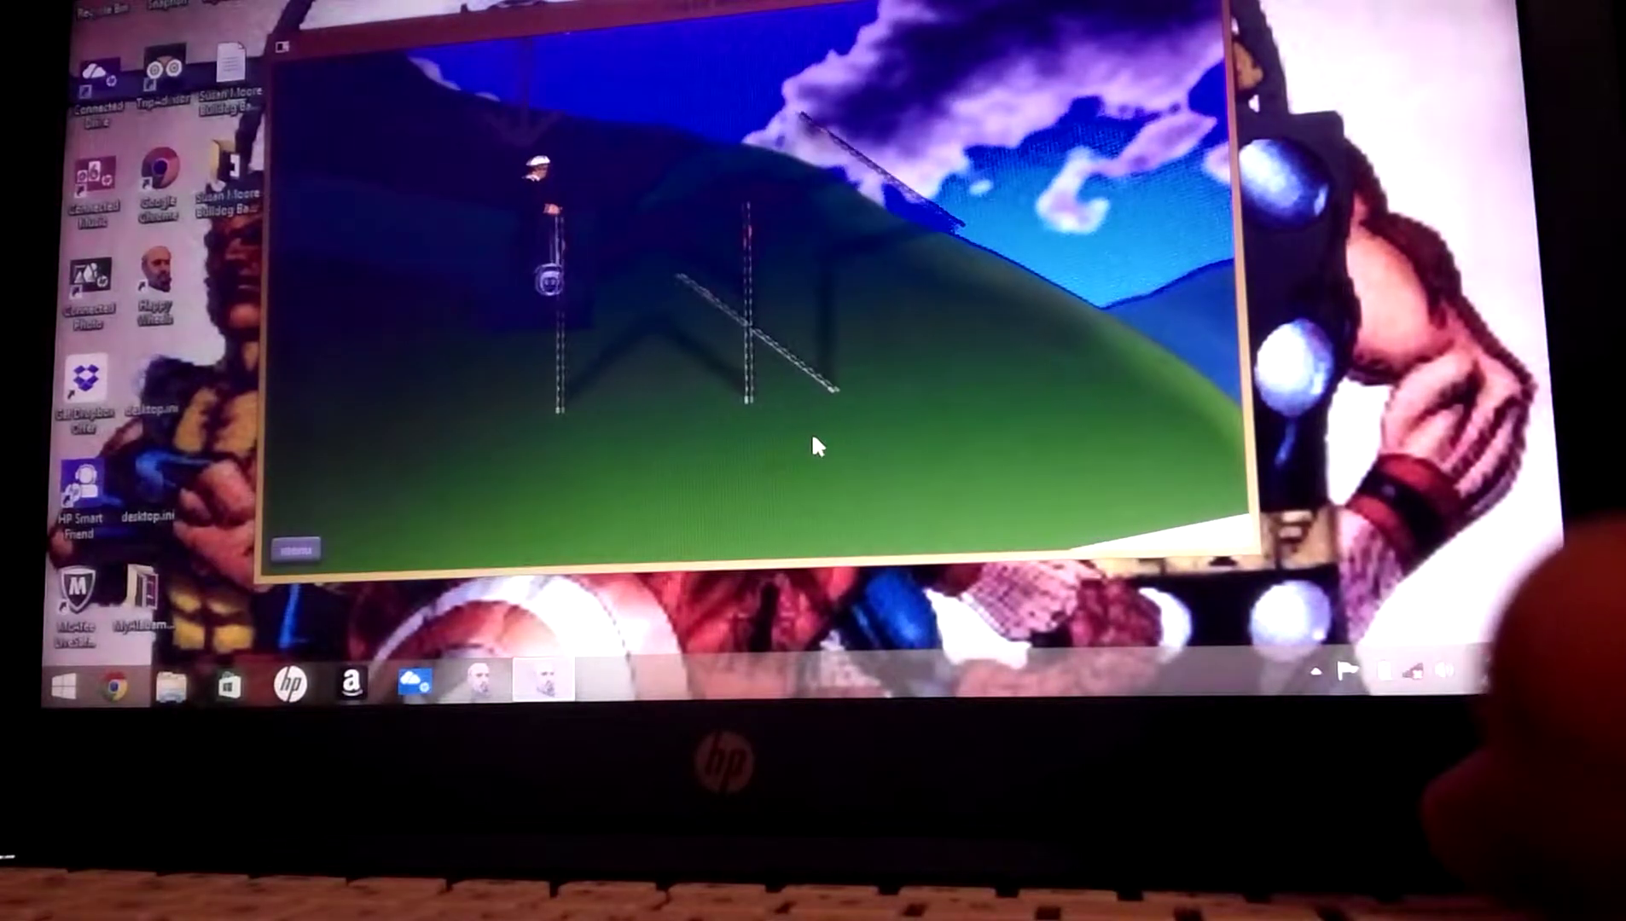
key(Right)
key(space)
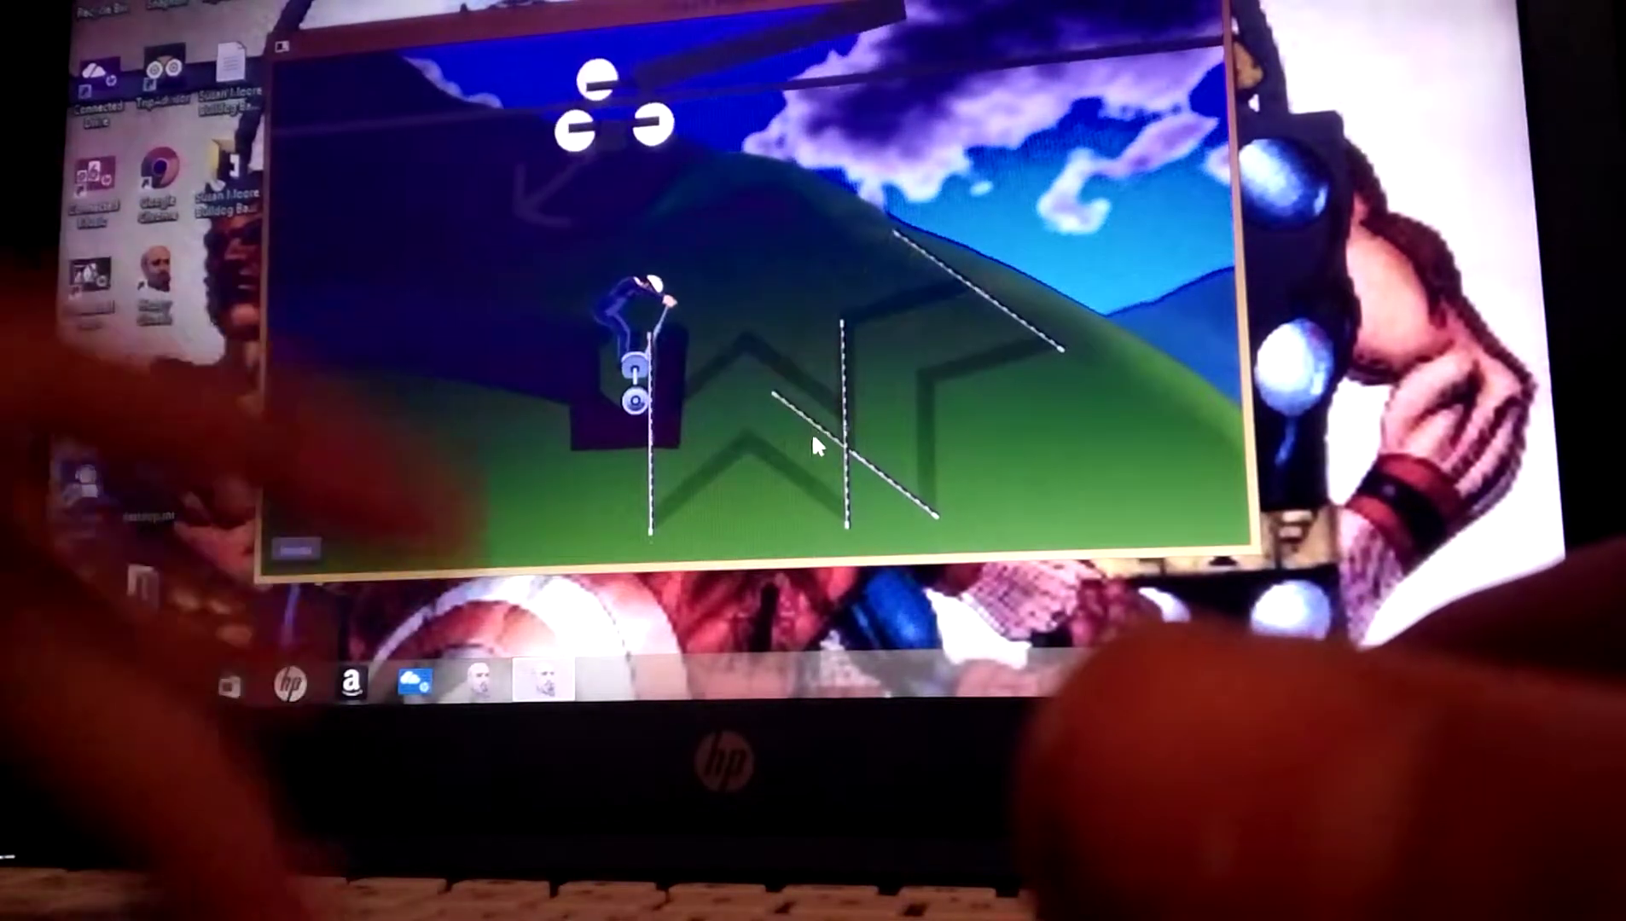
key(space)
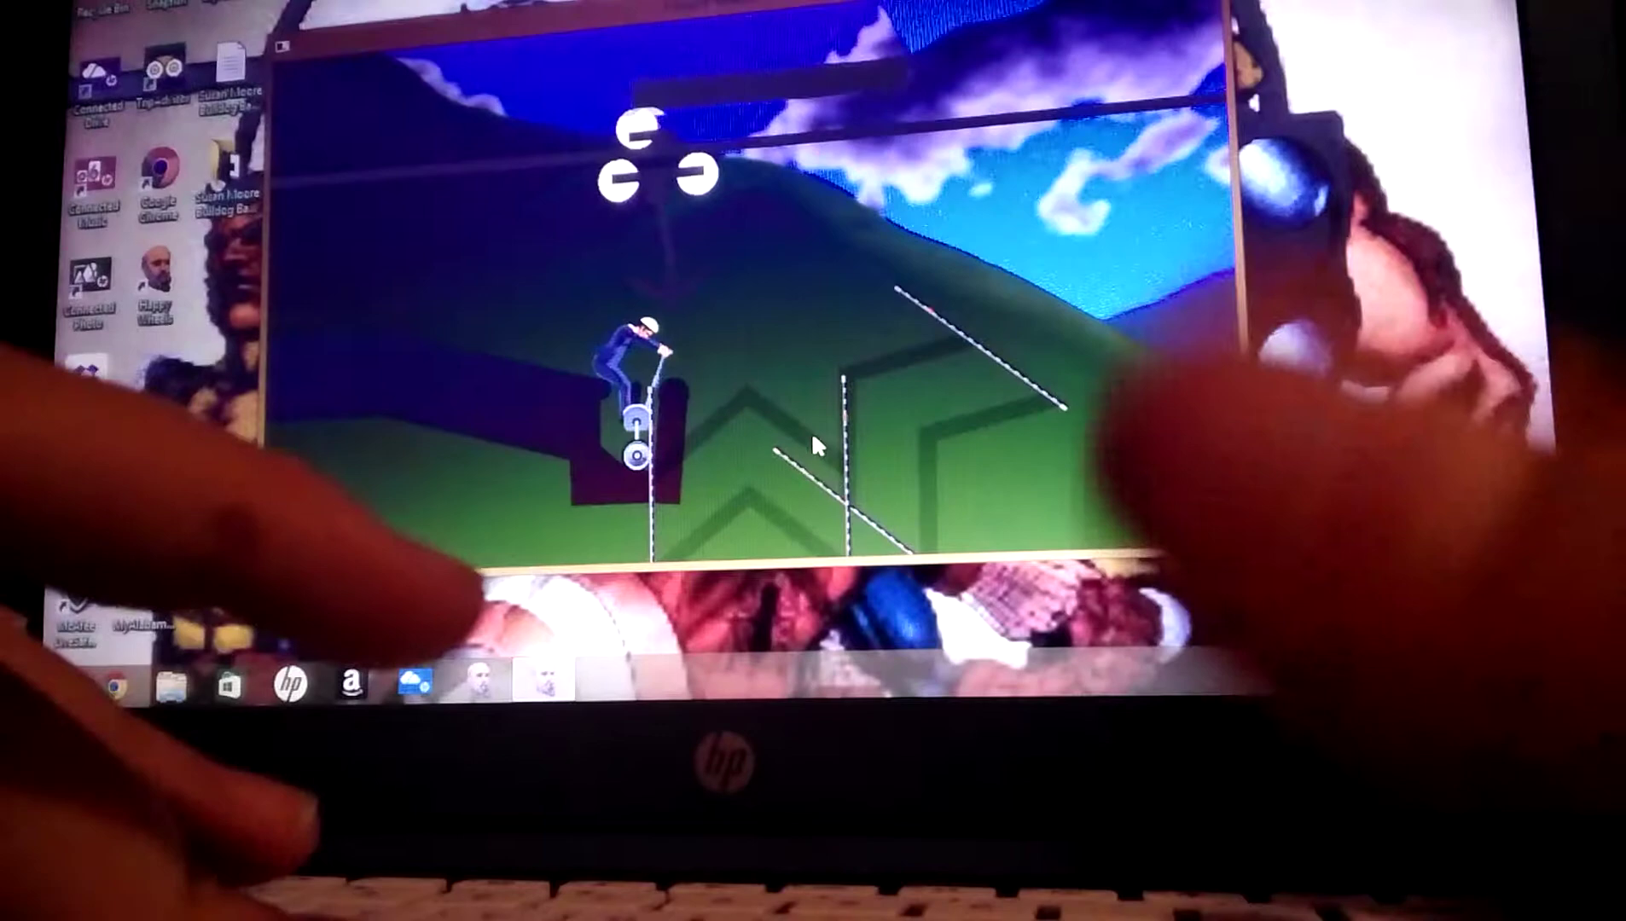
key(Up)
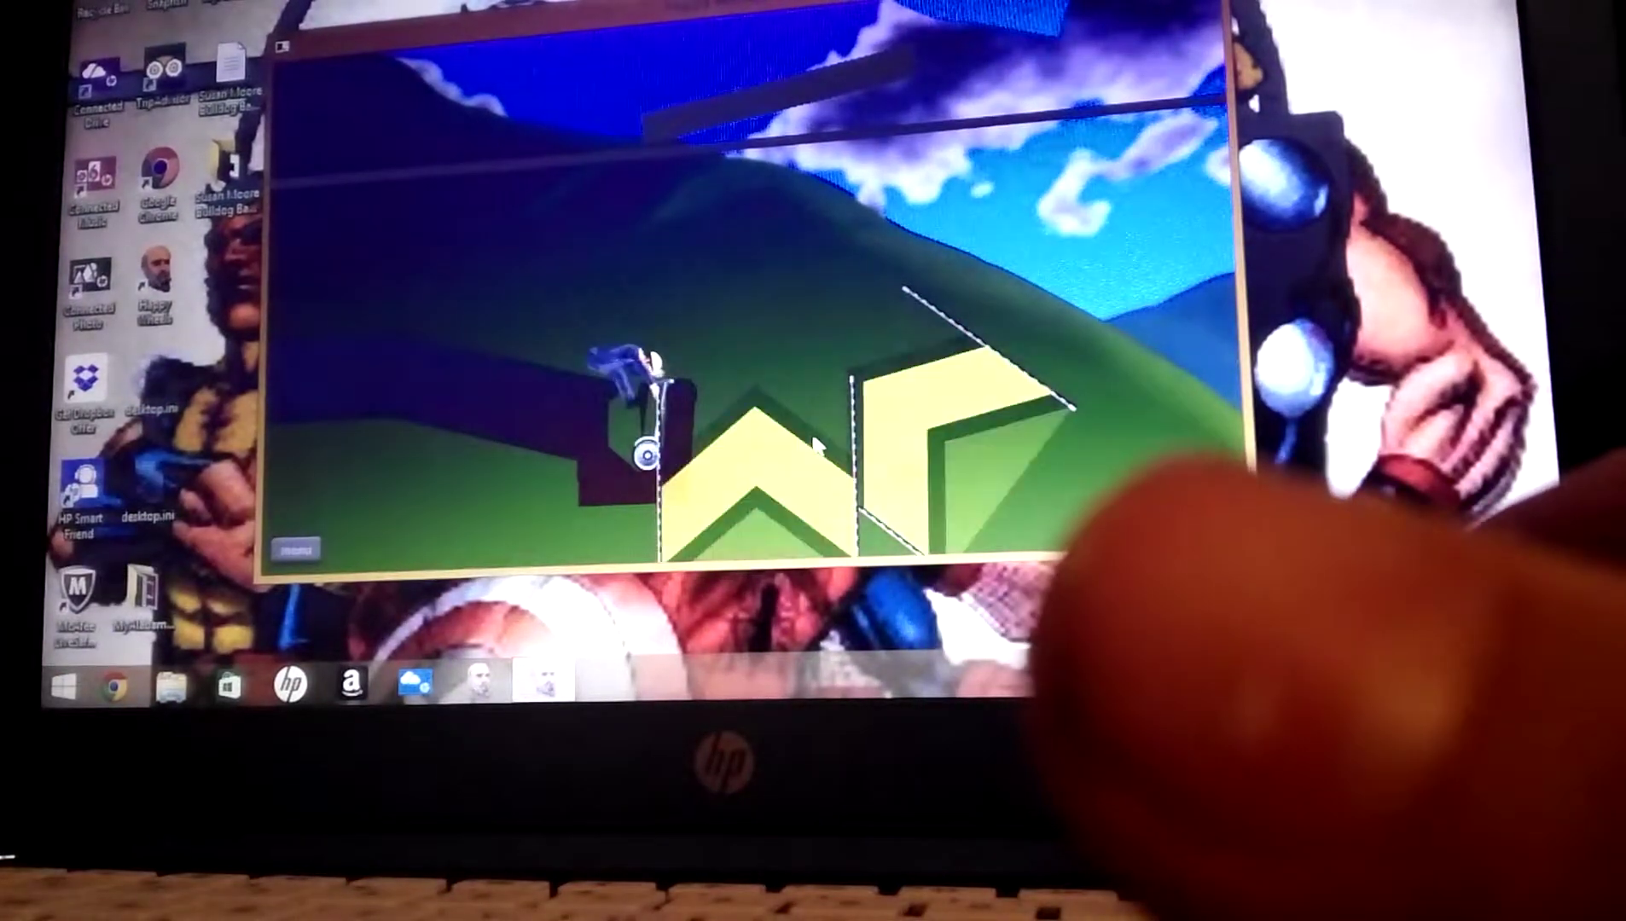
key(Up)
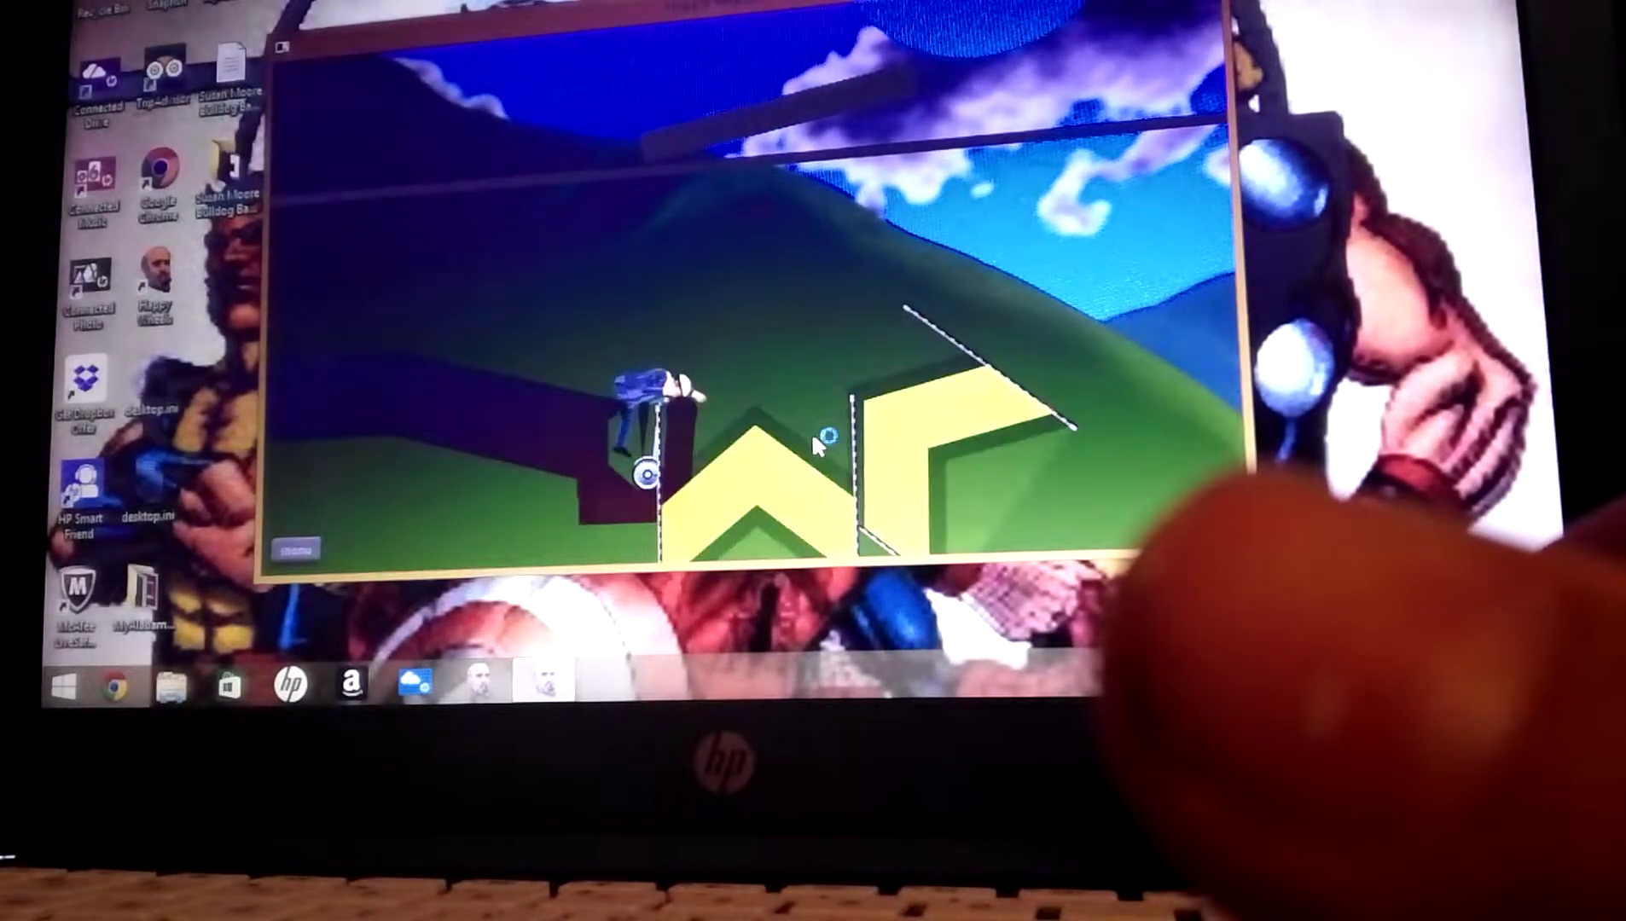
key(shift)
key(shift)
key(shift)
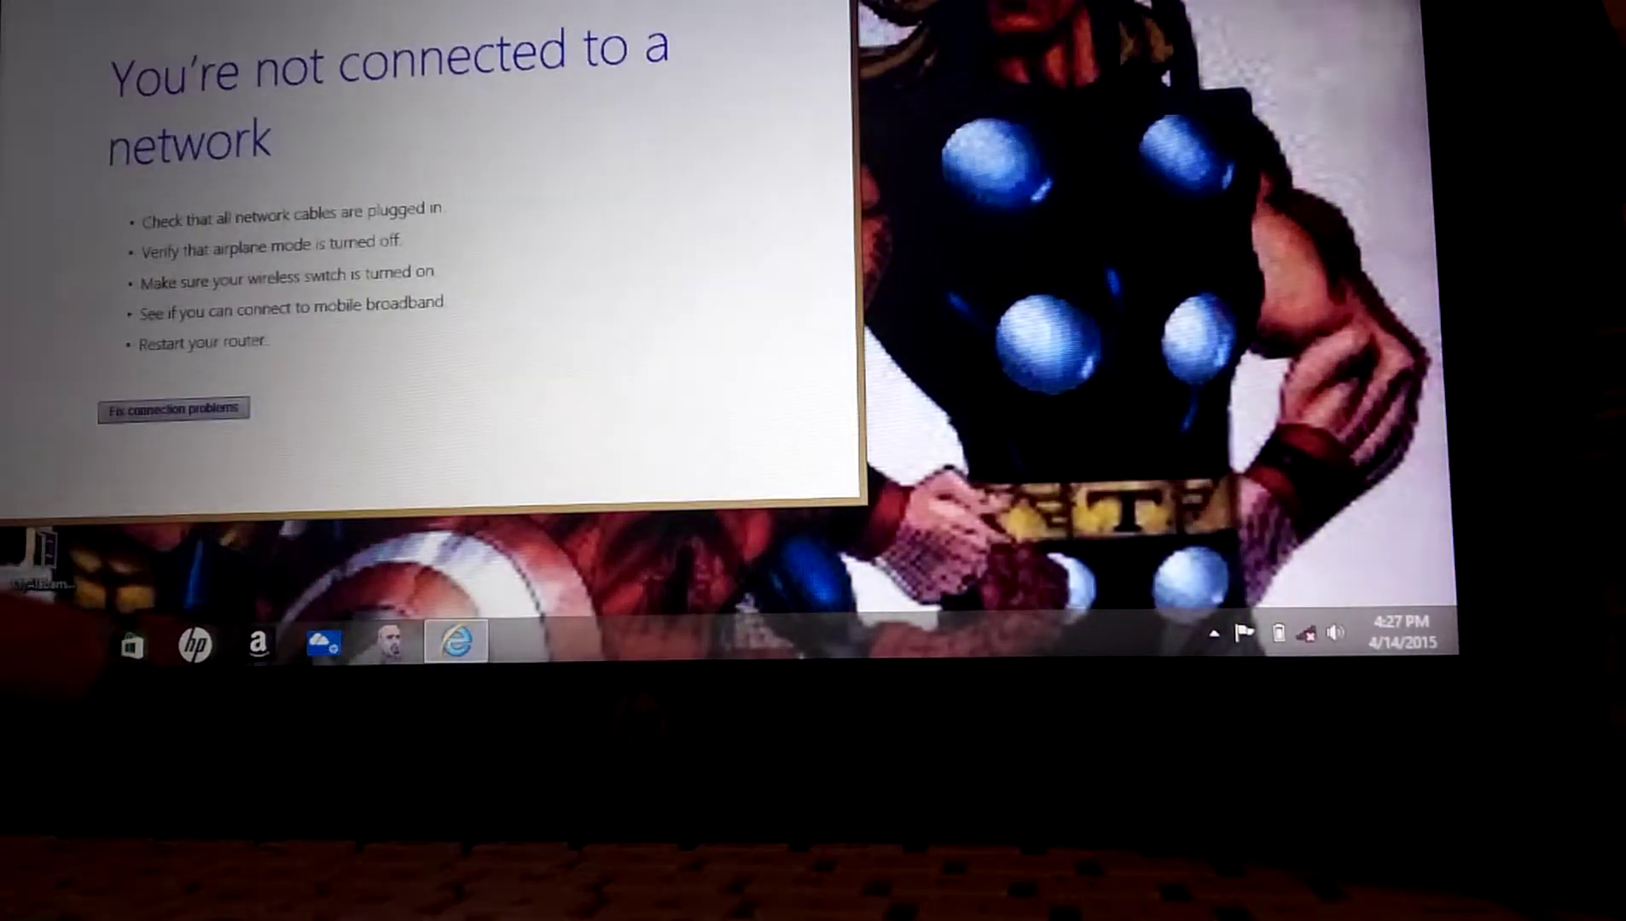
Close Internet Explorer's no-network window with Alt+F4
key(alt+F4)
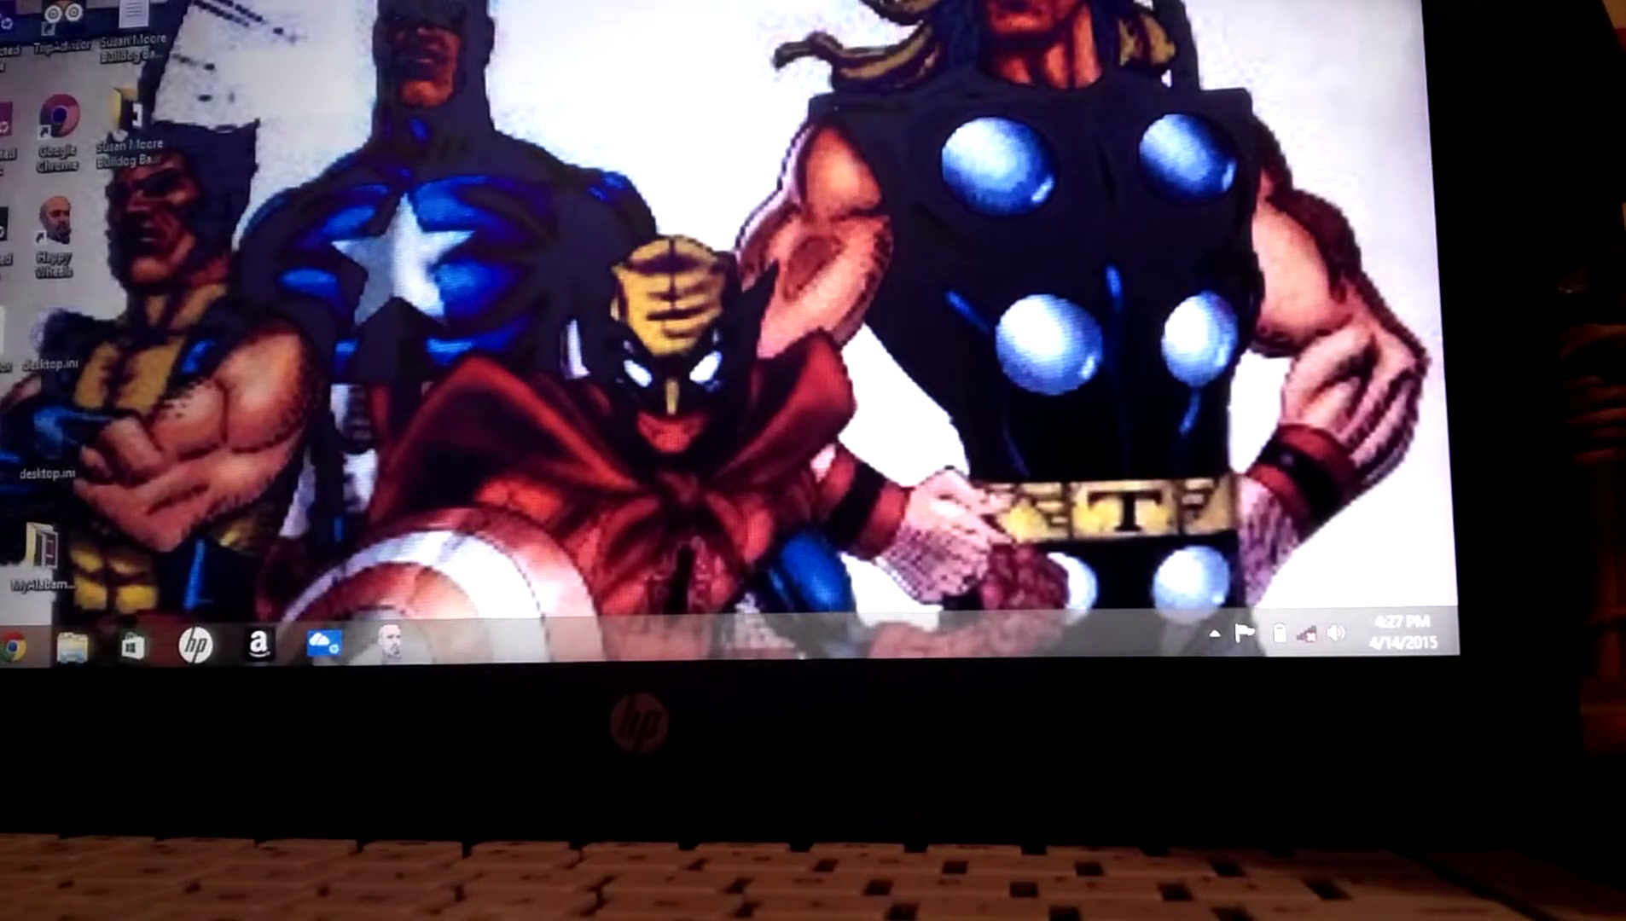